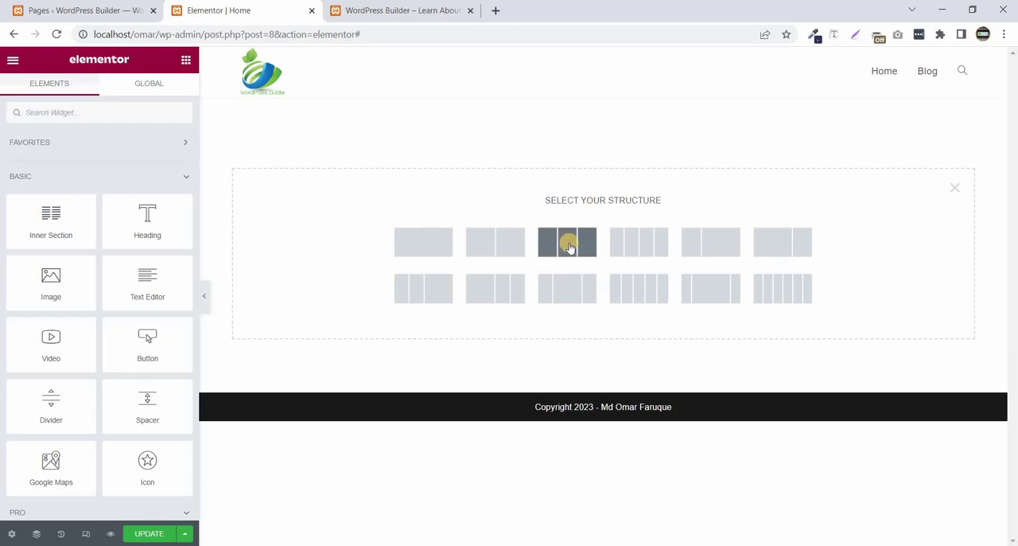
- Add a three-column section and set its height to a minimum height of 100 VH
left_click(568, 243)
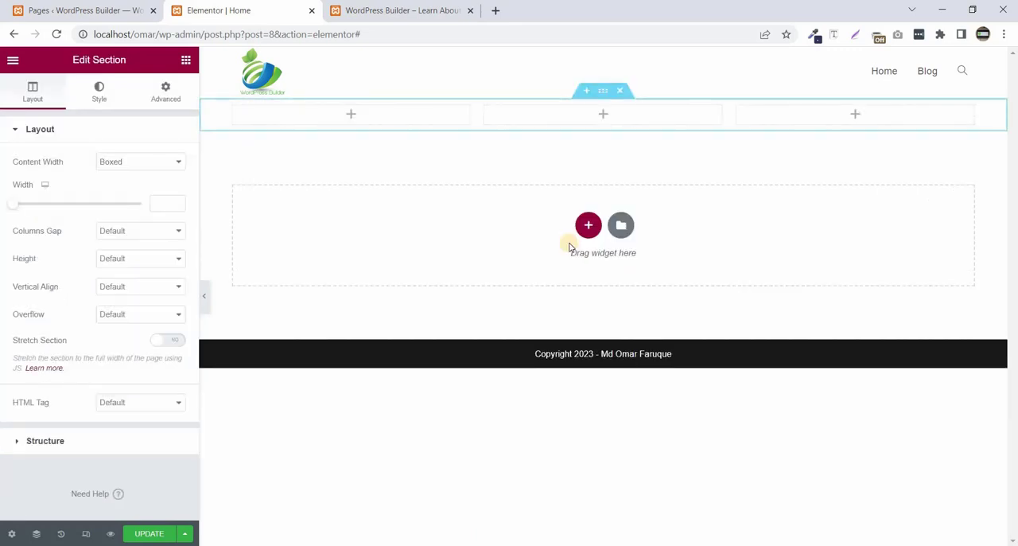
left_click(132, 261)
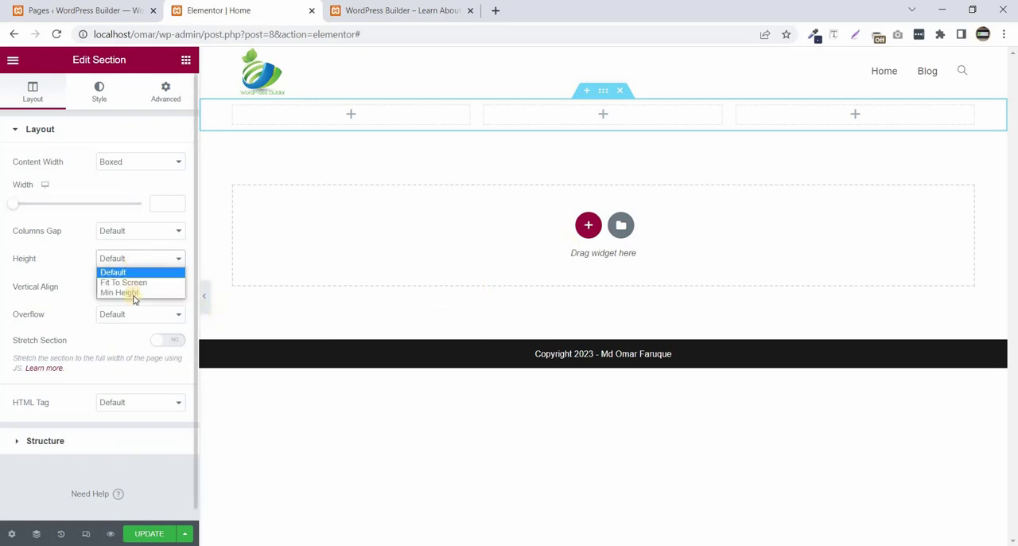
left_click(135, 292)
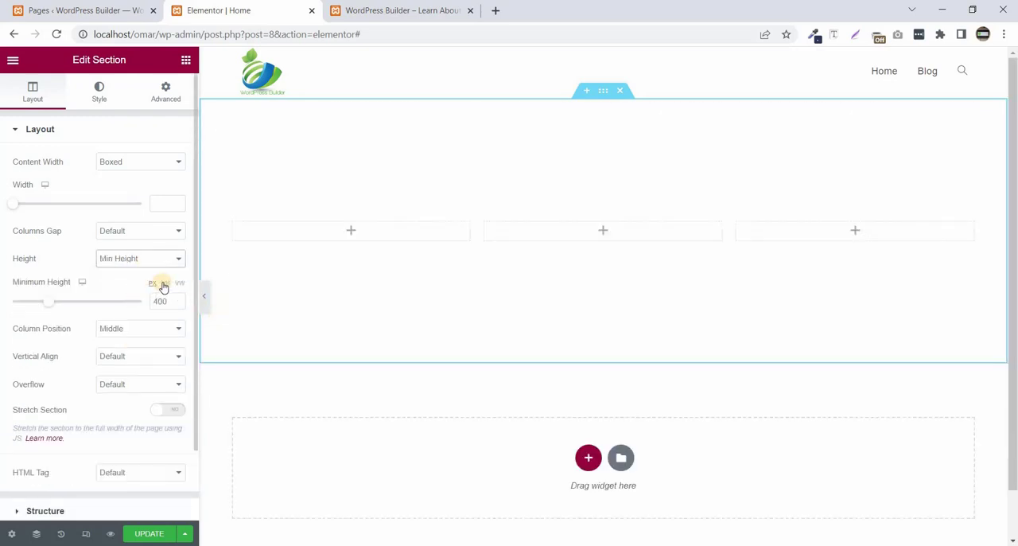
left_click(165, 283)
left_click_drag(130, 307, 140, 305)
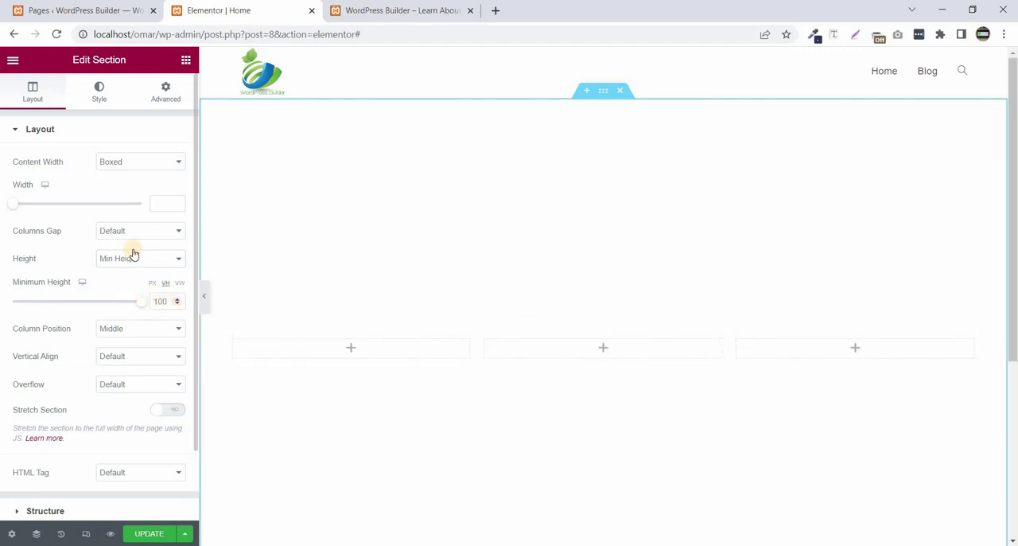
- Choose the Classic background type for the section and sample the dark blue background colour from the finished WordPress Builder page
left_click(99, 99)
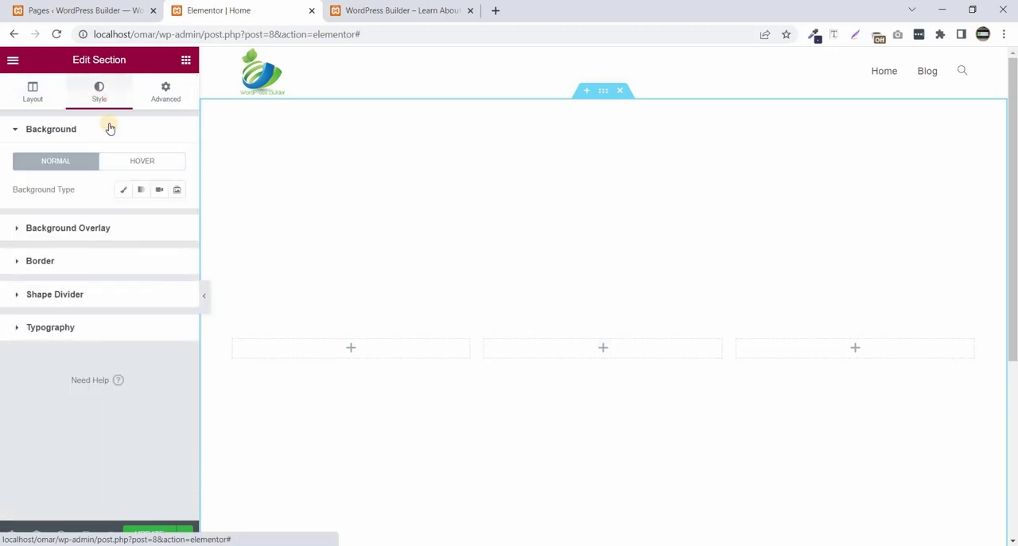
left_click(125, 191)
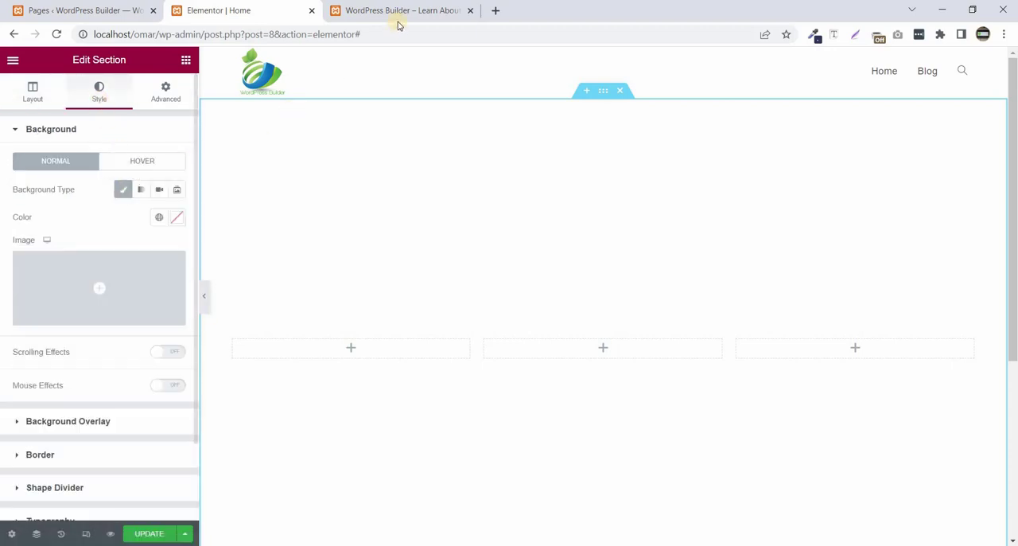
key("ctrl+Tab")
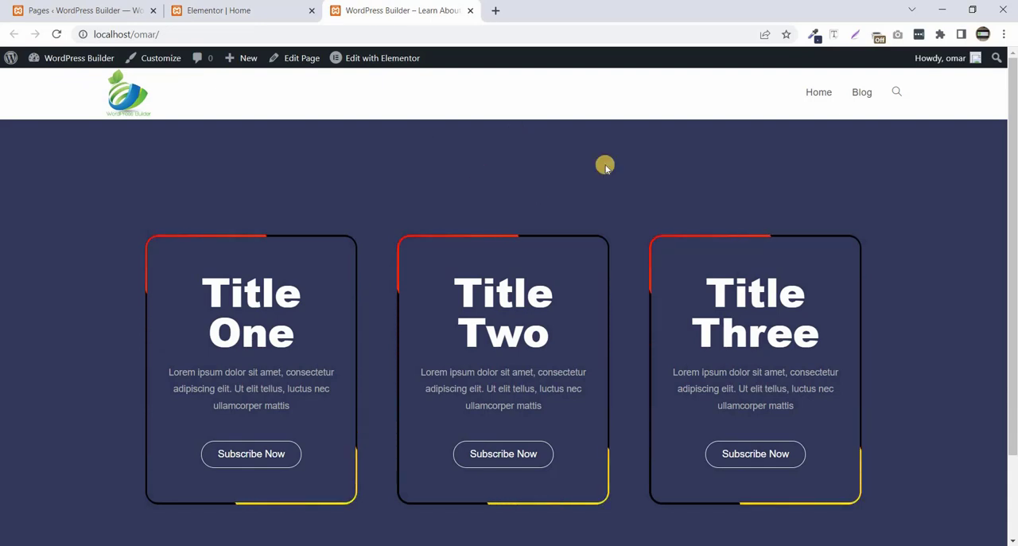
left_click(814, 37)
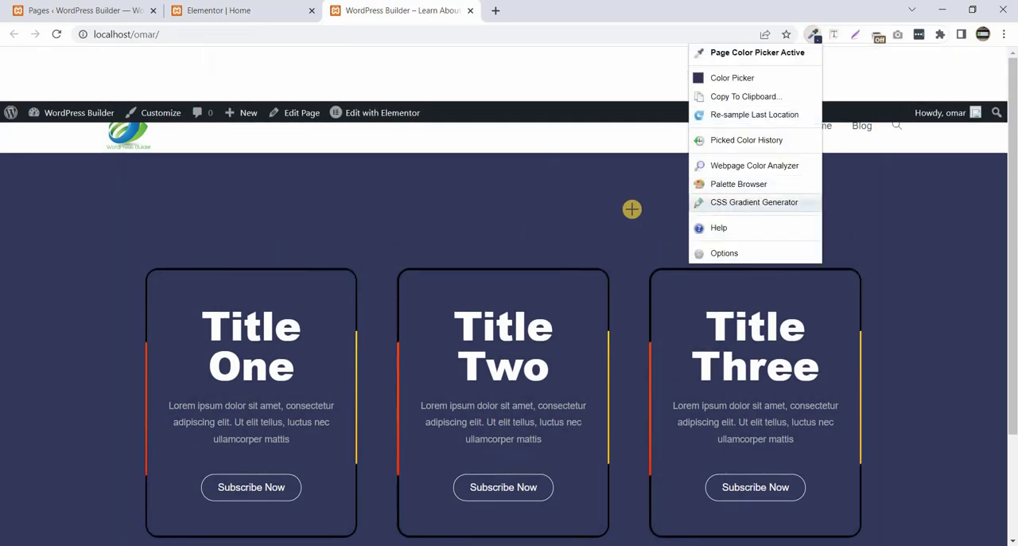
left_click(632, 210)
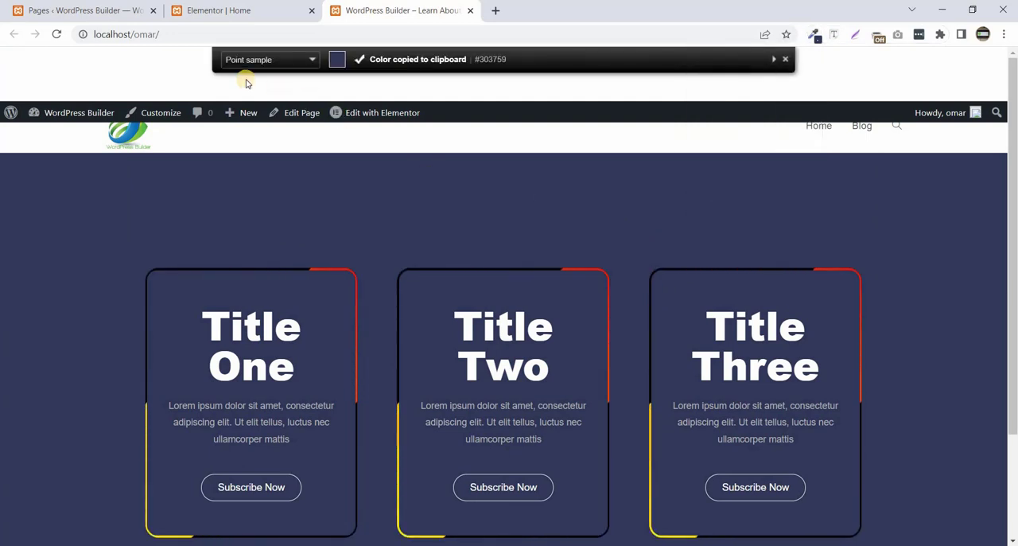
- Return to the Elementor editor and set the section's background colour to the sampled #303759
left_click(234, 11)
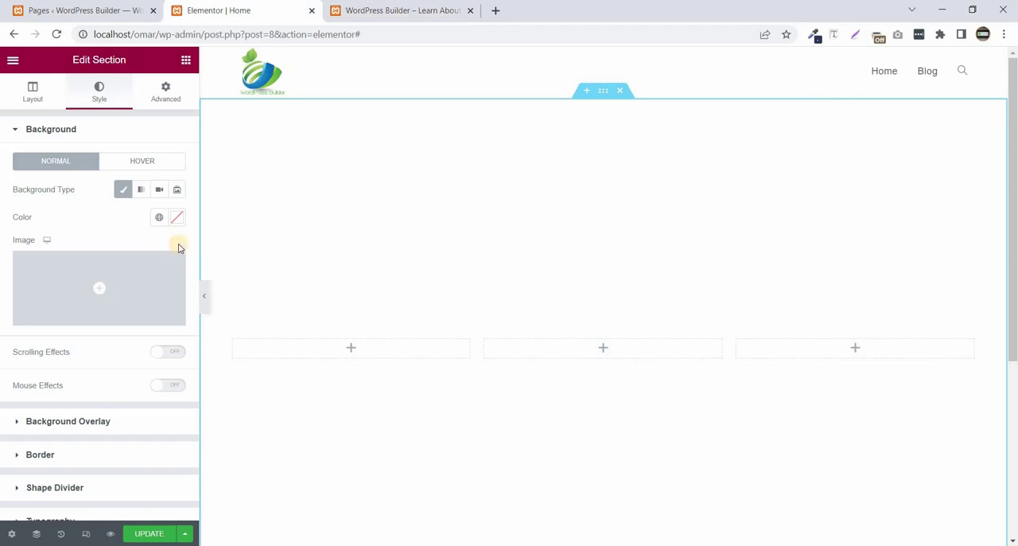
left_click(176, 218)
left_click(47, 419)
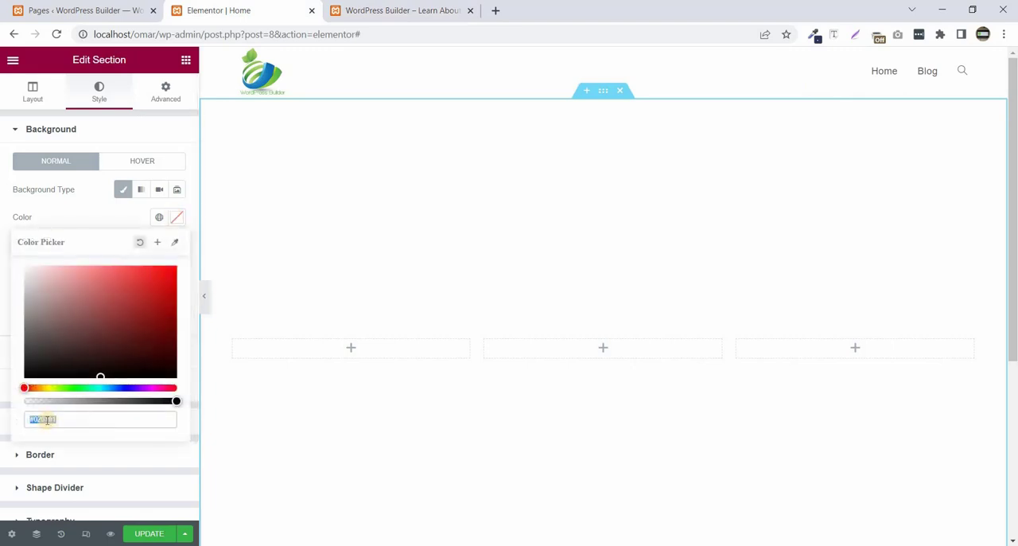
right_click(47, 421)
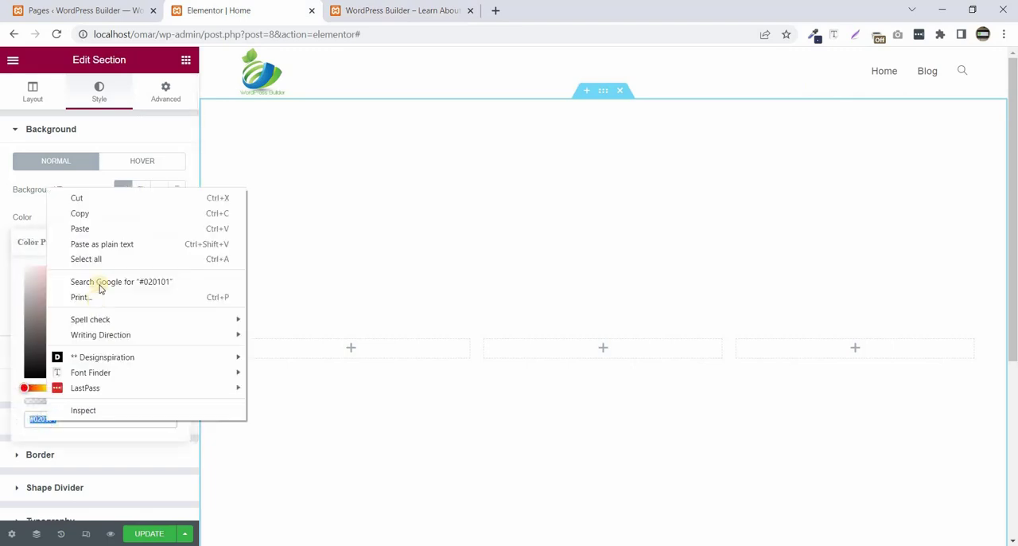
left_click(102, 230)
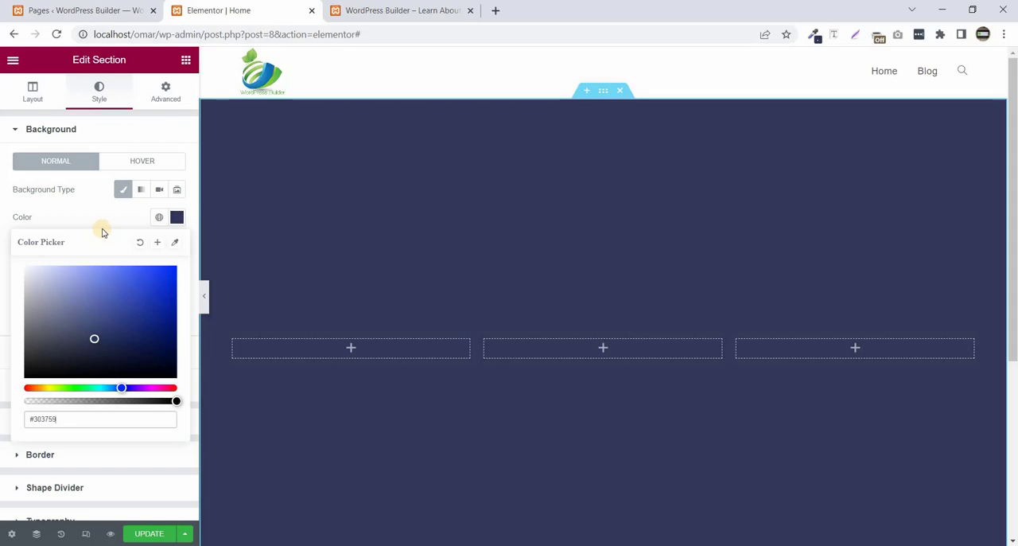
- Place an Inner Section widget in the middle column and delete one of its two inner columns
left_click(186, 61)
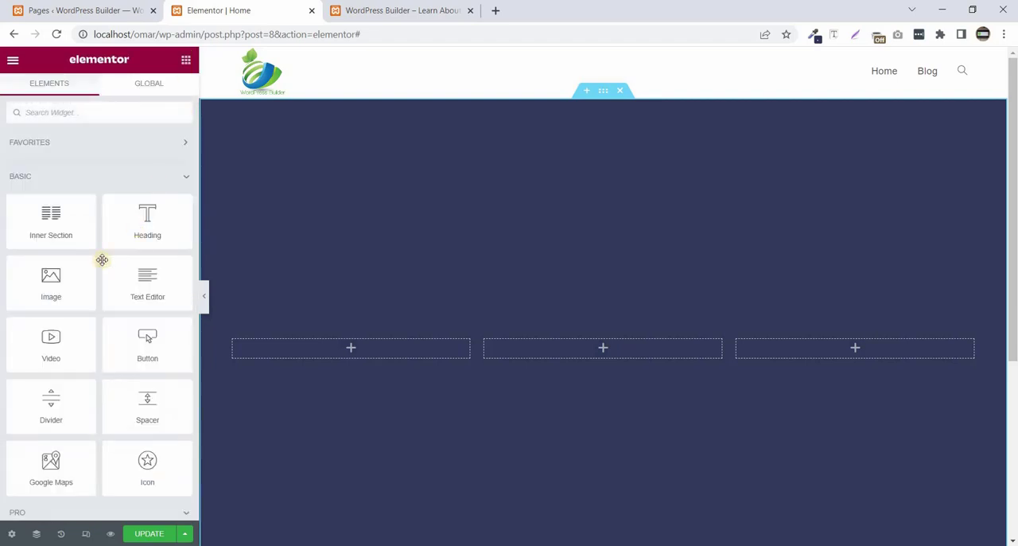
left_click_drag(50, 214, 549, 347)
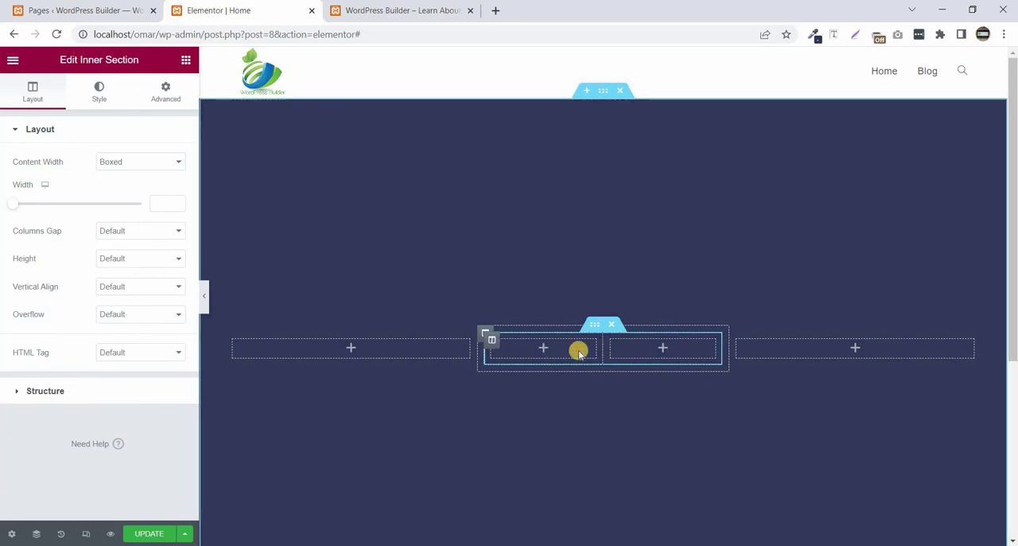
right_click(491, 340)
left_click(525, 531)
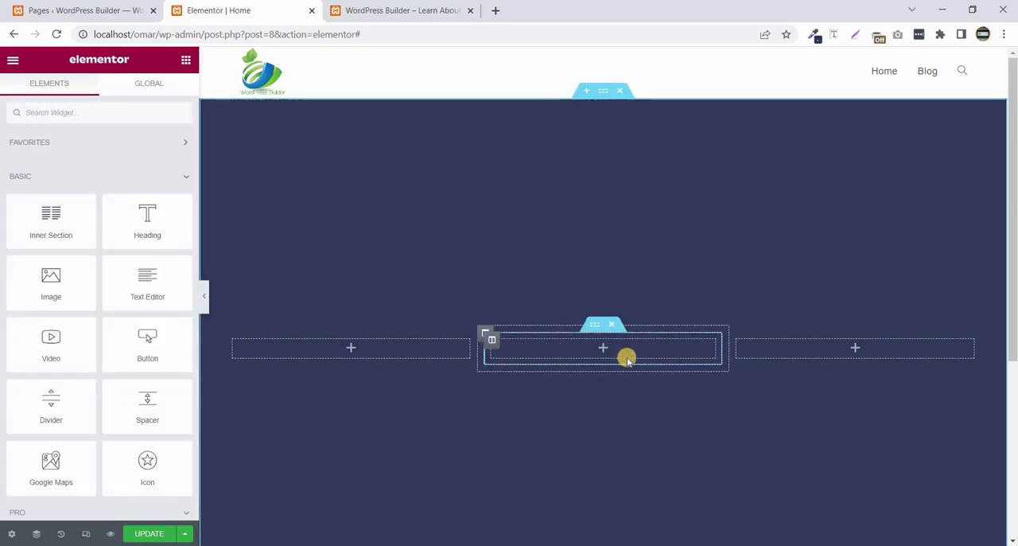
- Set the inner section's height option to Min Height, using 400 px
left_click(595, 326)
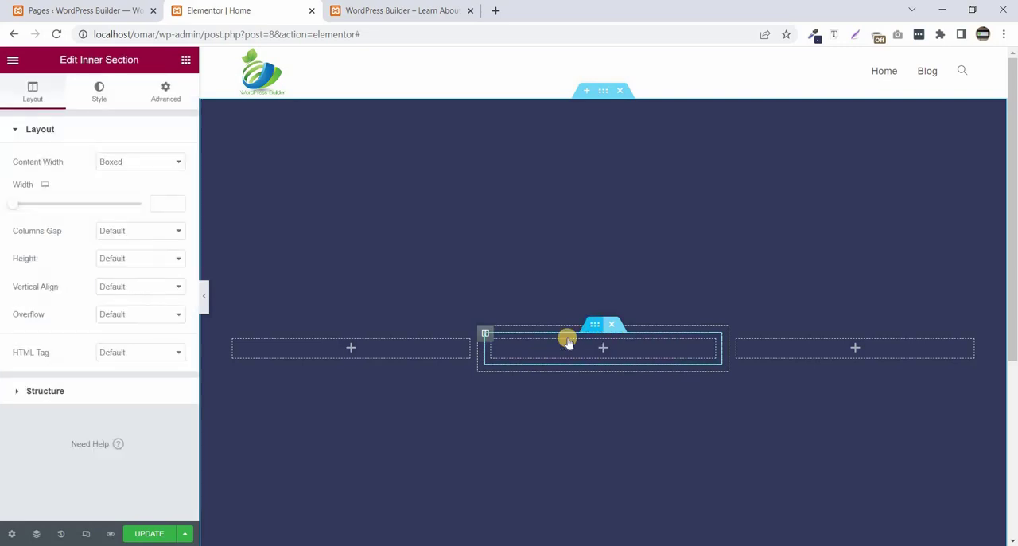
left_click(127, 259)
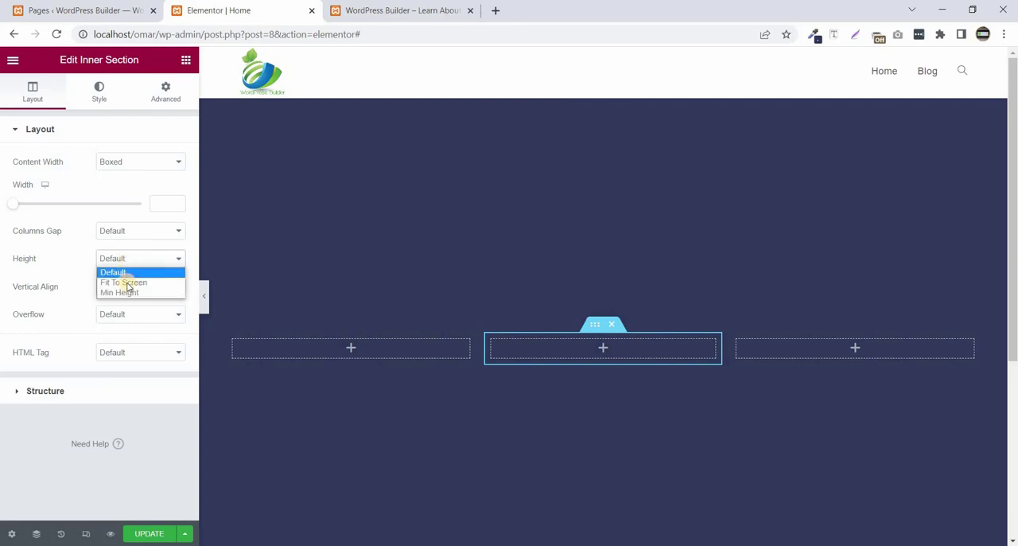
left_click(128, 294)
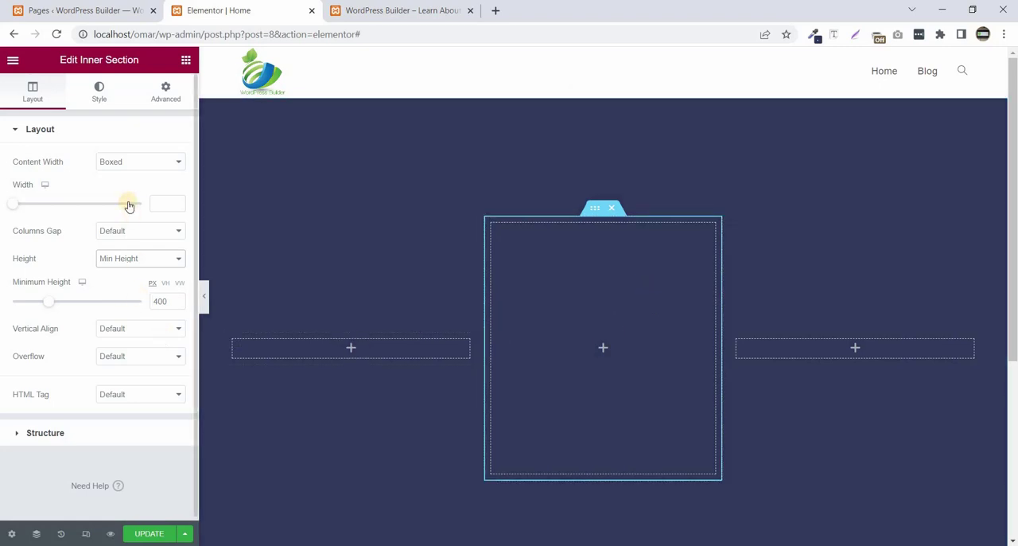
- Give the inner section a Classic background in black, #000000
left_click(102, 90)
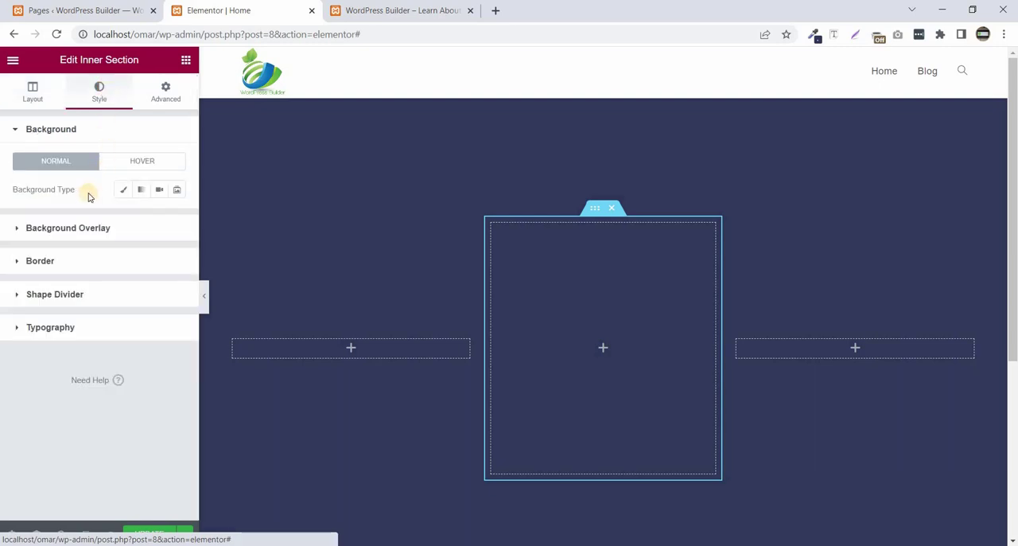
left_click(124, 190)
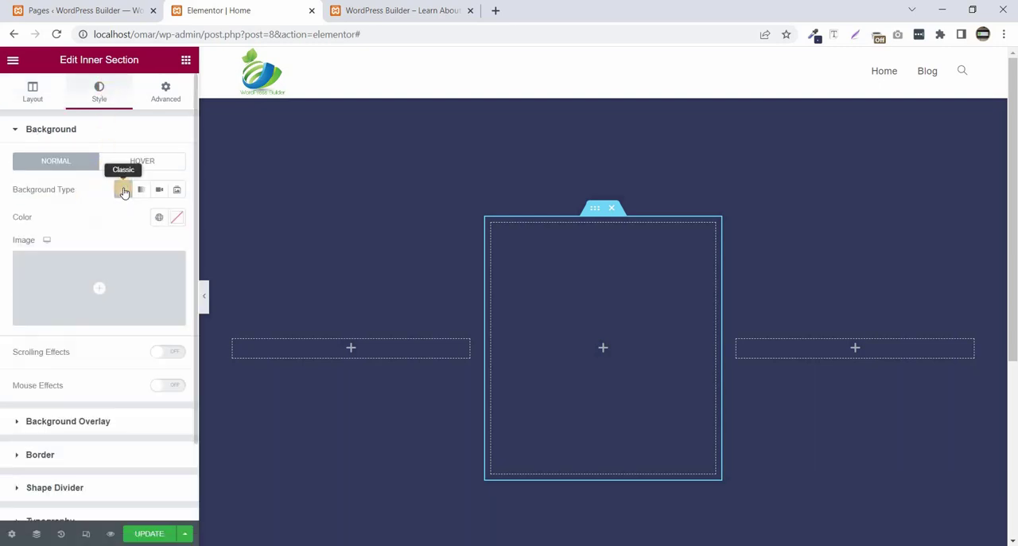
left_click(177, 222)
left_click_drag(44, 355, 3, 391)
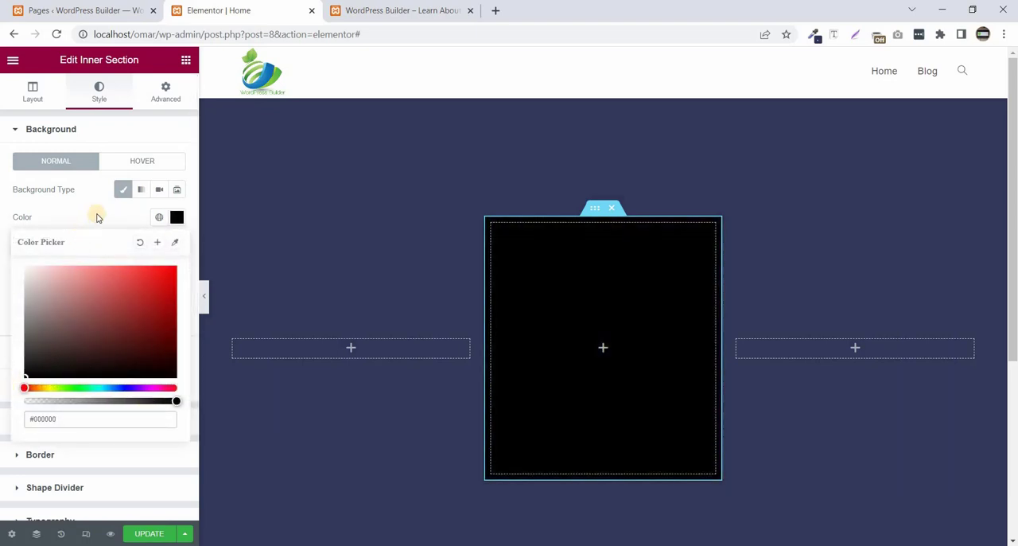
left_click(98, 212)
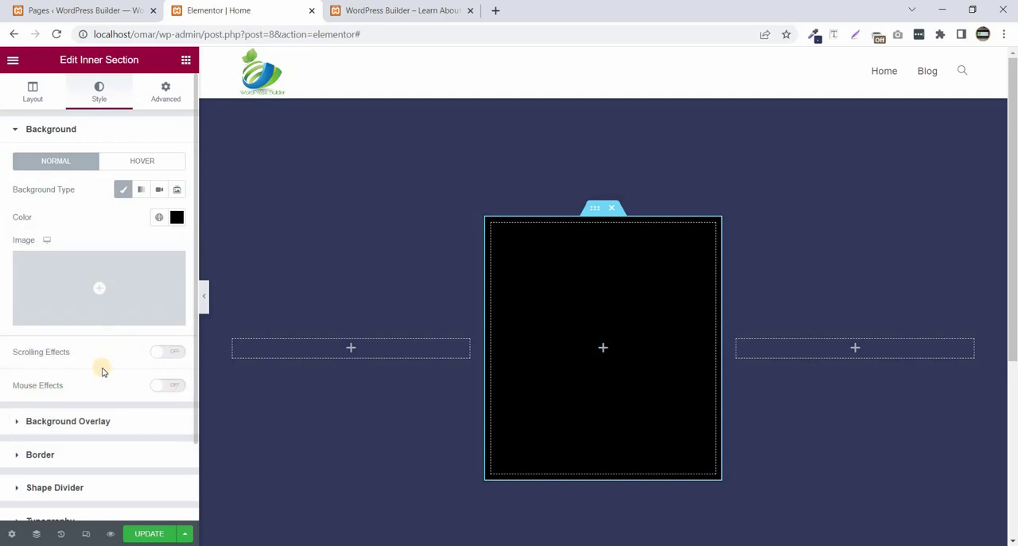
- Round the inner section's corners with a 20 px border radius on all sides and preview the card
left_click(42, 454)
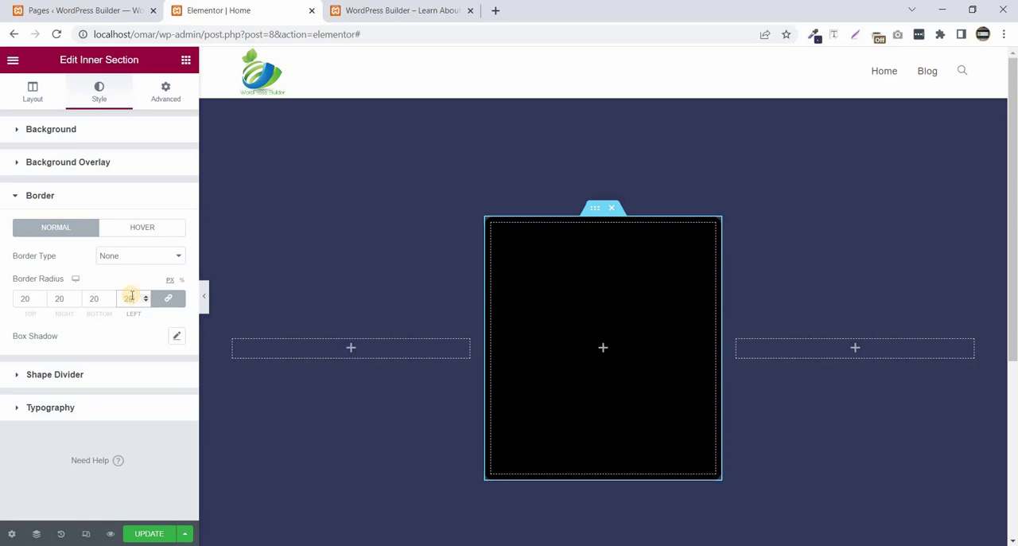
left_click(207, 295)
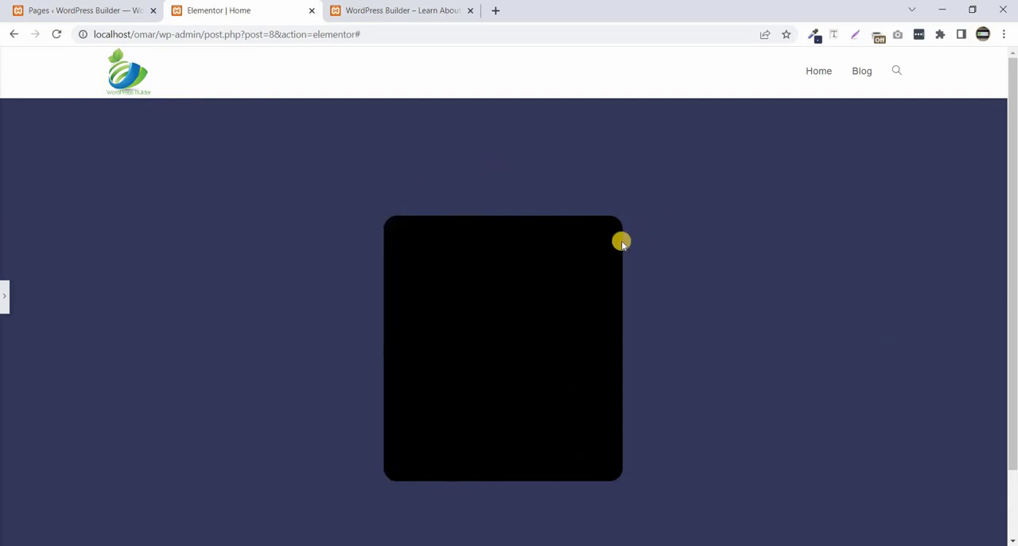
left_click(6, 297)
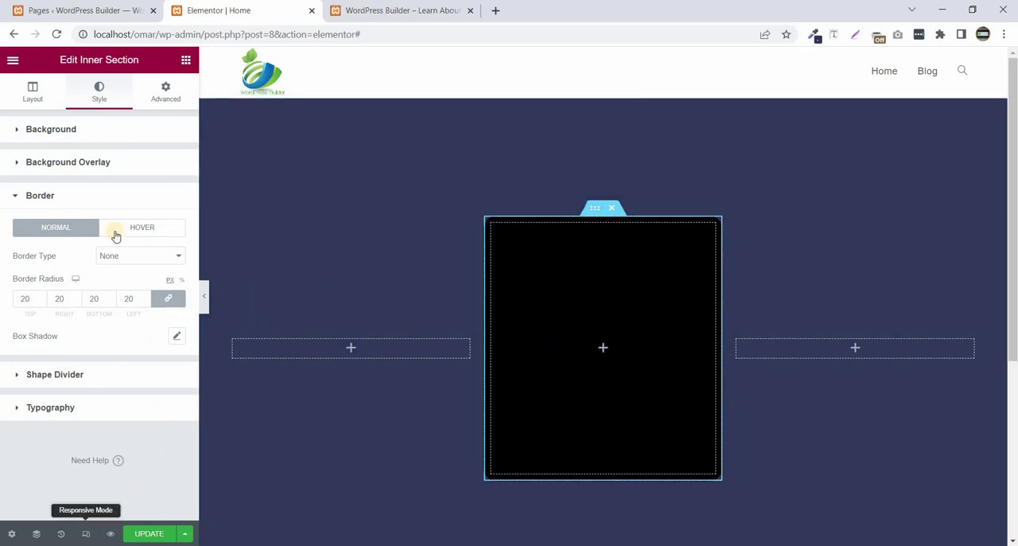
- Set the inner section's padding to 3 px on all four sides
left_click(162, 88)
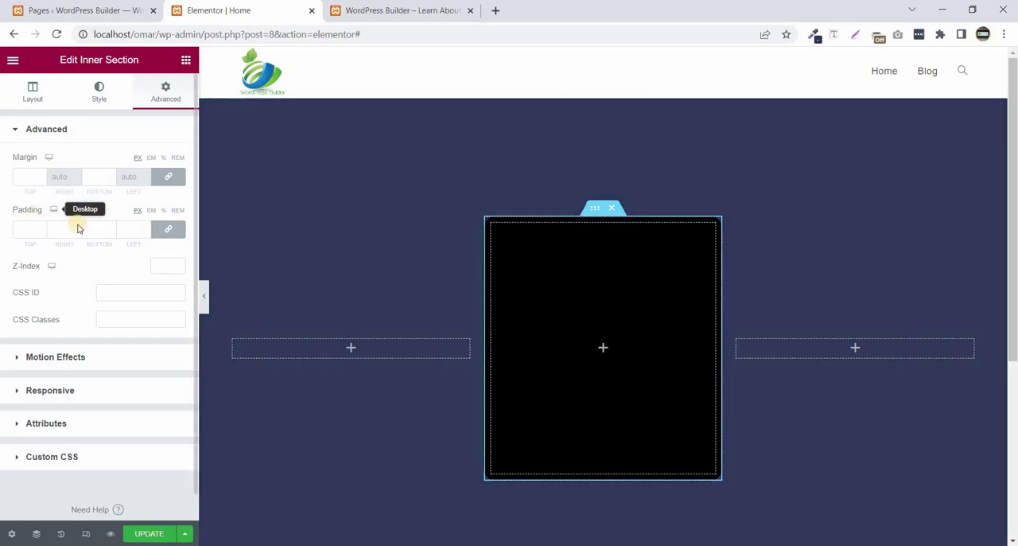
left_click(127, 229)
type("3")
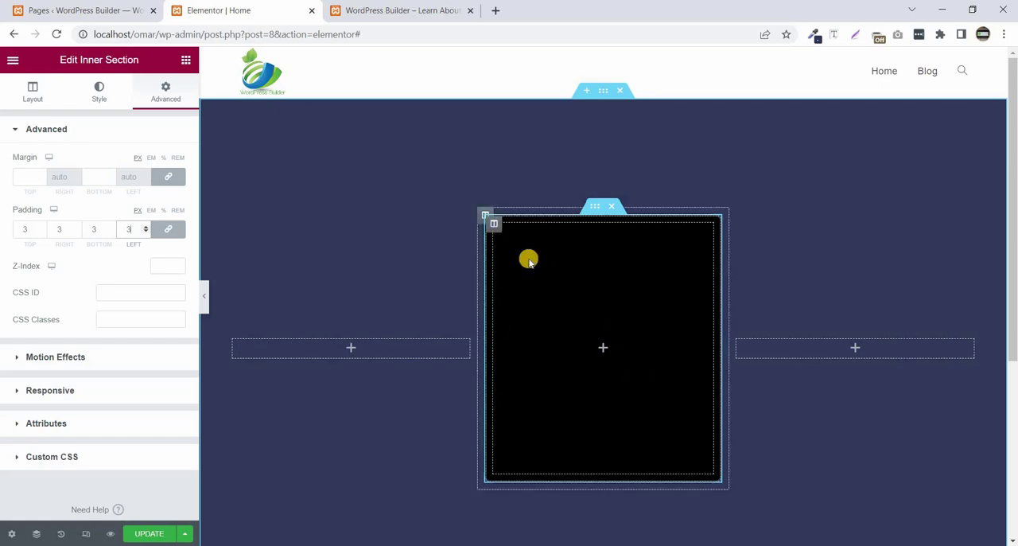
- Unlink the middle outer column's padding and set it to 30 px right and left, with 0 top and bottom
left_click(482, 216)
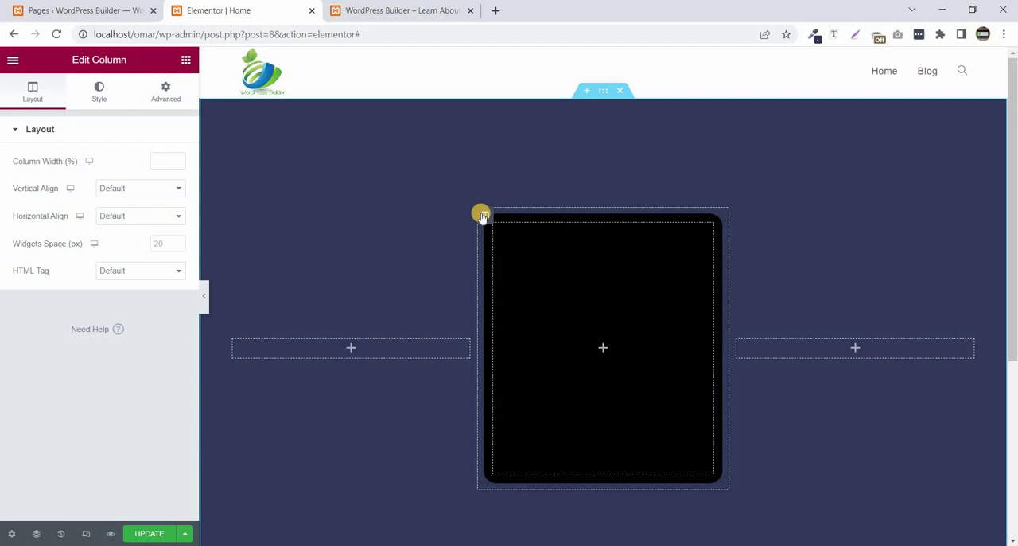
left_click(154, 91)
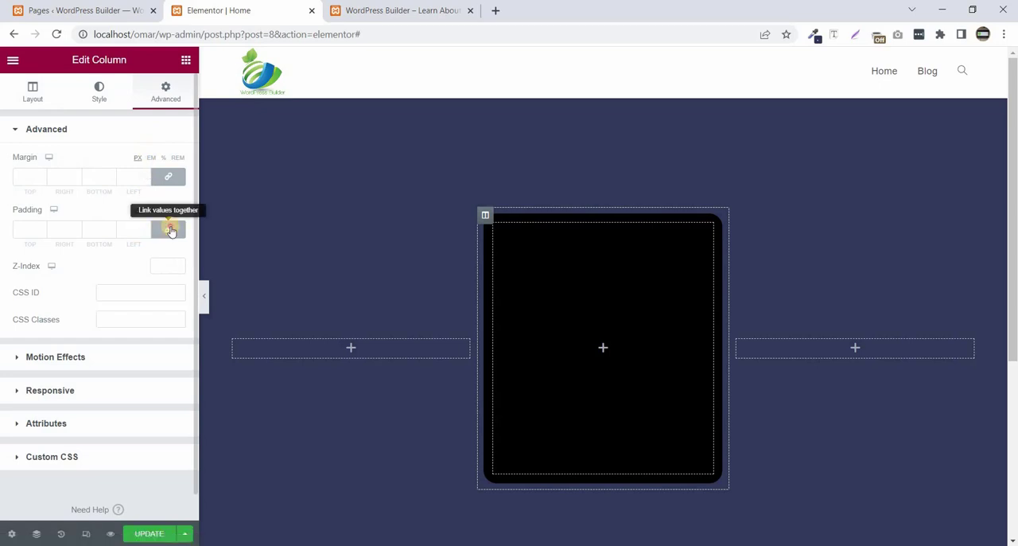
left_click(169, 229)
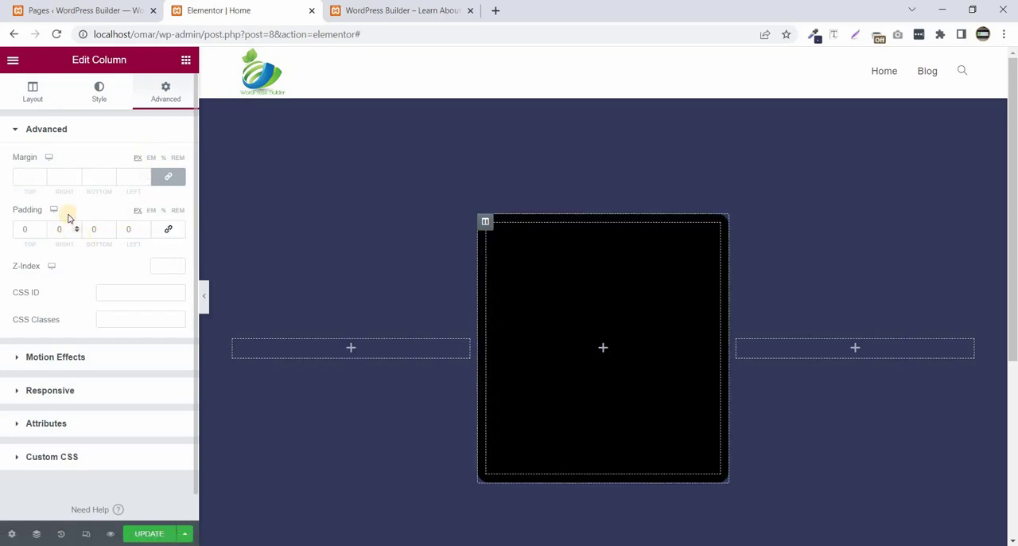
left_click(72, 229)
type("30")
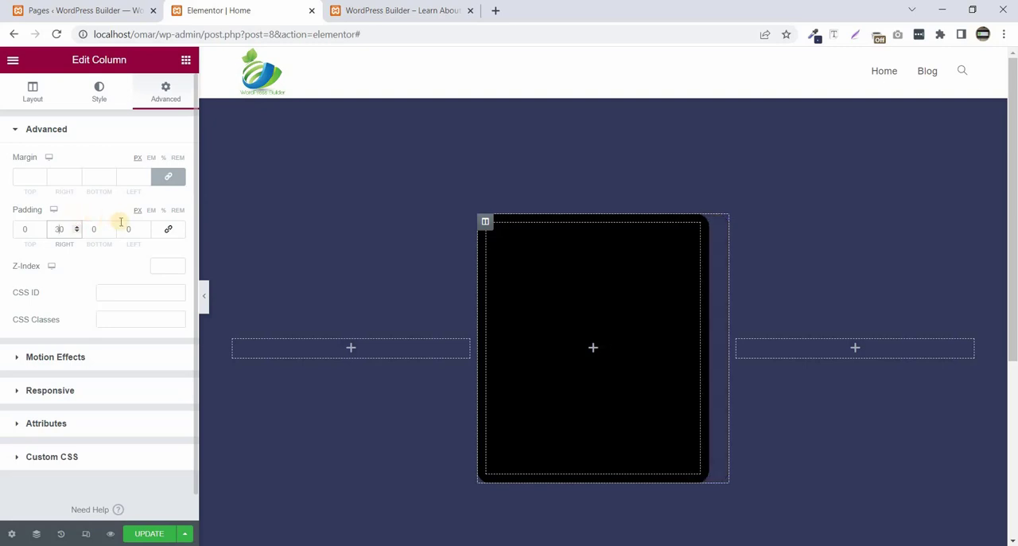
left_click(122, 228)
type("30")
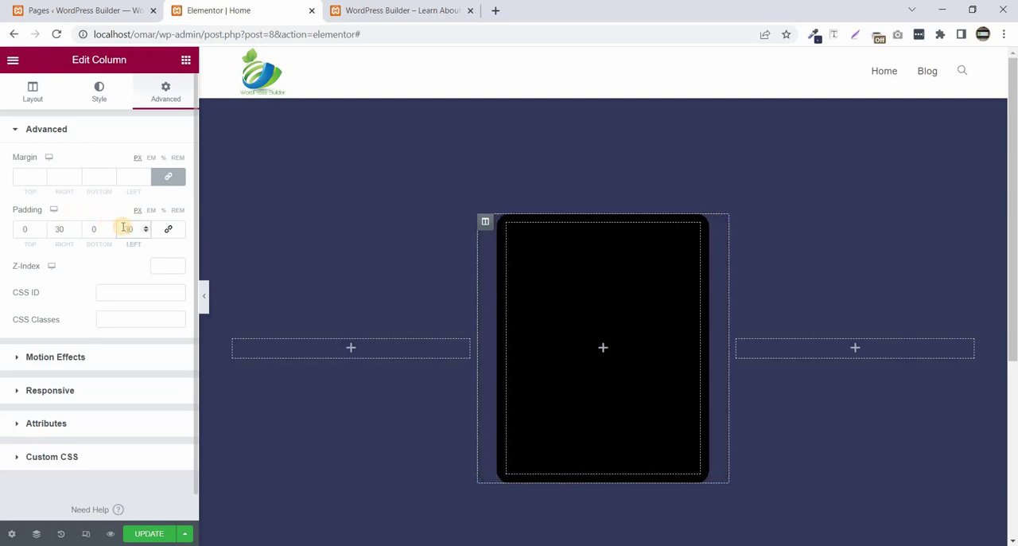
- Add a Heading widget inside the black card in the middle column
left_click(185, 61)
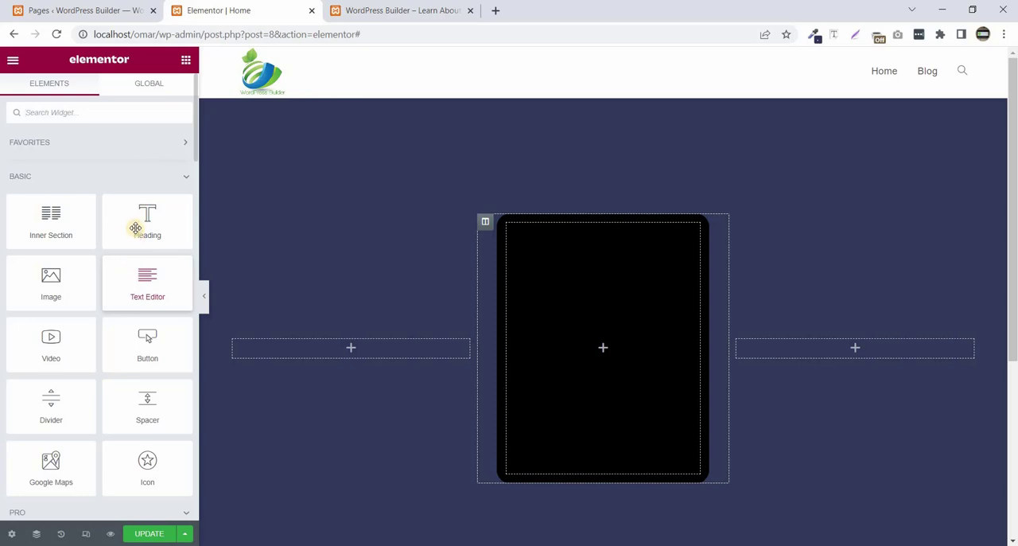
mouse_move(135, 228)
left_mouse_down()
mouse_move(132, 213)
mouse_move(559, 325)
left_mouse_up()
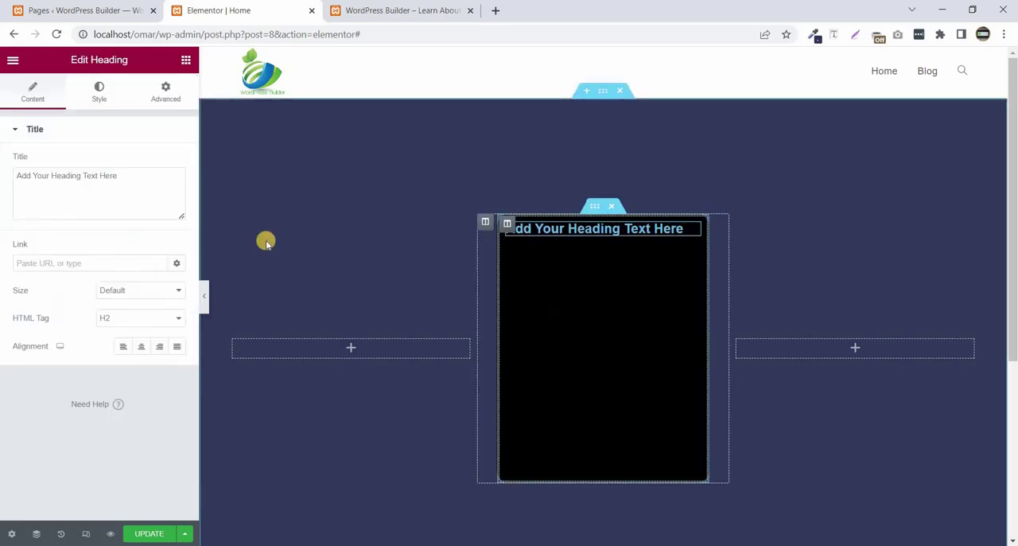
- Change the heading's text to "Title One" and center-align it
triple_click(143, 177)
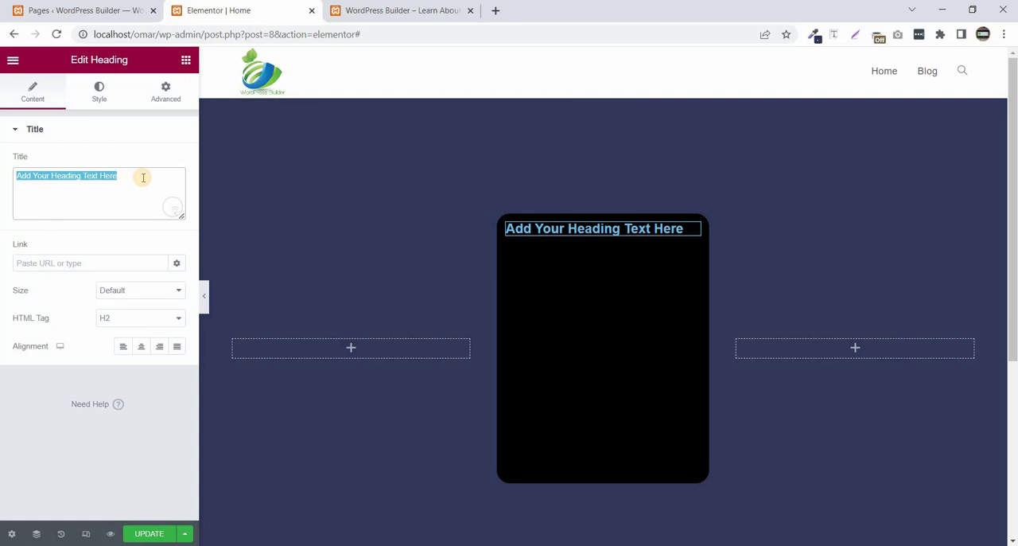
type("Title One")
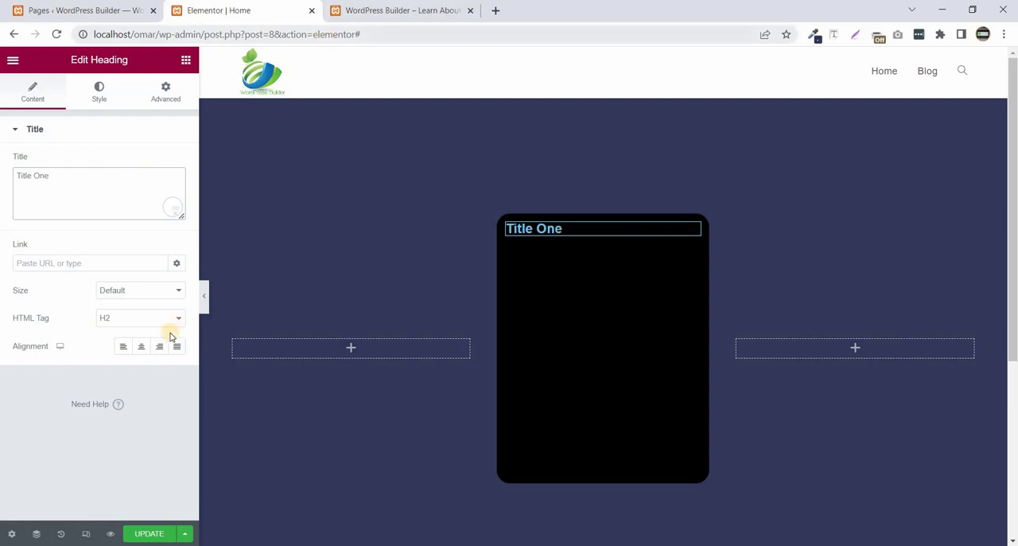
left_click(144, 351)
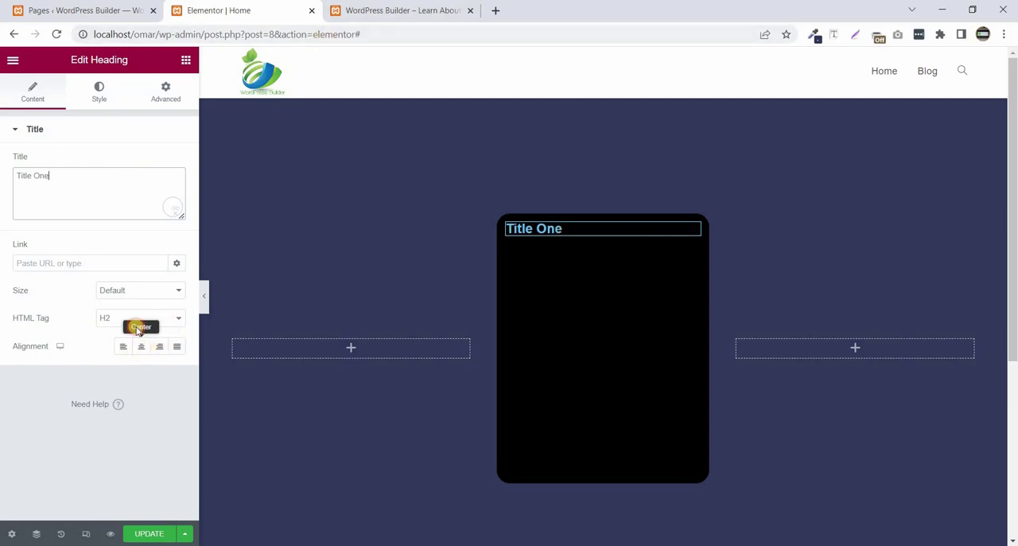
- Set the "Title One" heading's text color to white, #FFFFFF
left_click(96, 91)
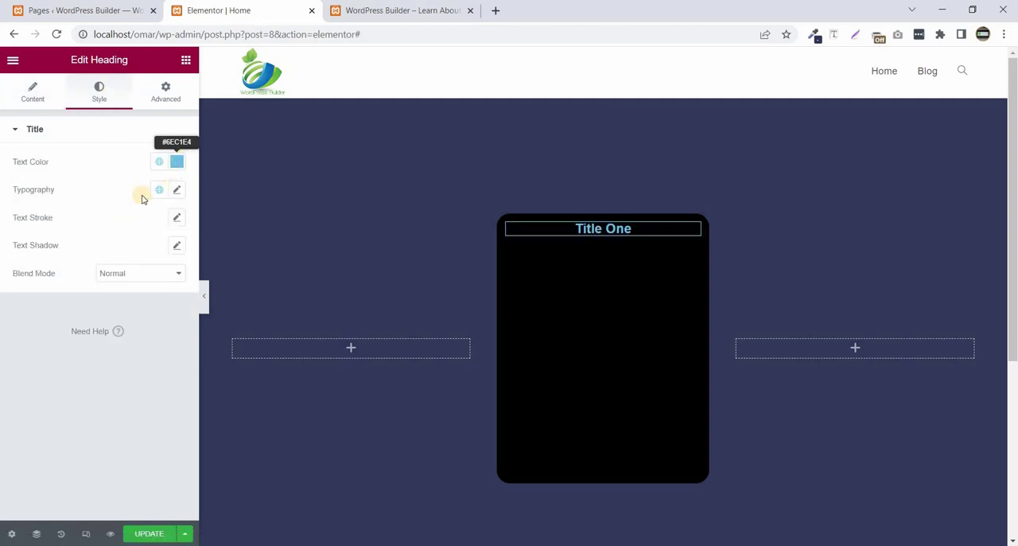
left_click(176, 162)
left_click_drag(41, 240, 52, 162)
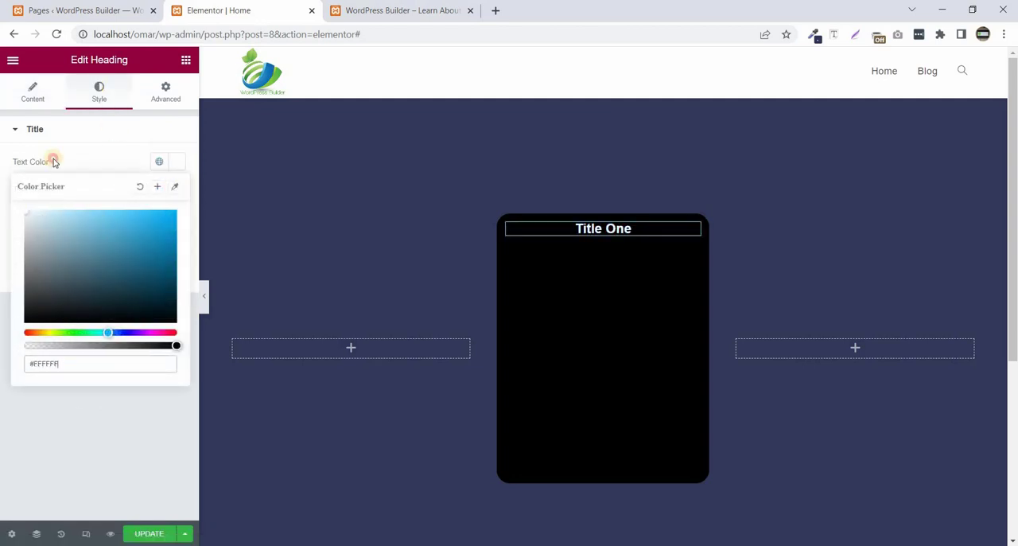
left_click(85, 156)
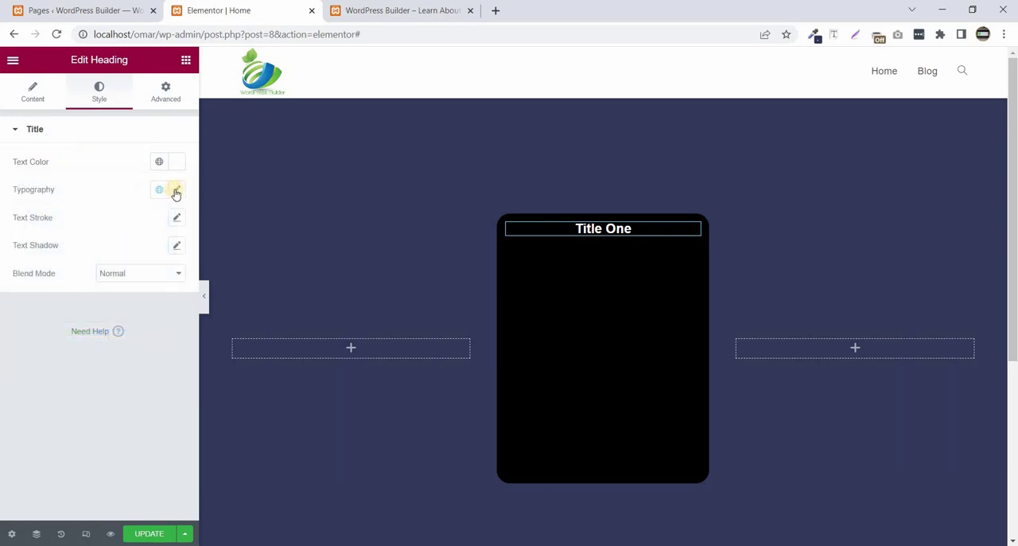
- Set the heading's typography to the Poppins family with weight 900 and a size of 60 px
left_click(176, 191)
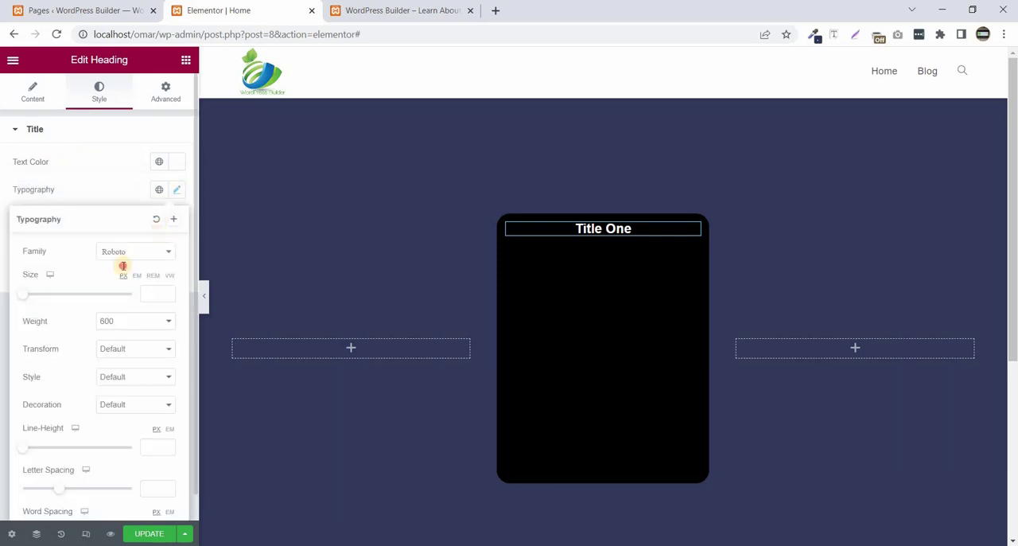
left_click(125, 253)
type("poppins")
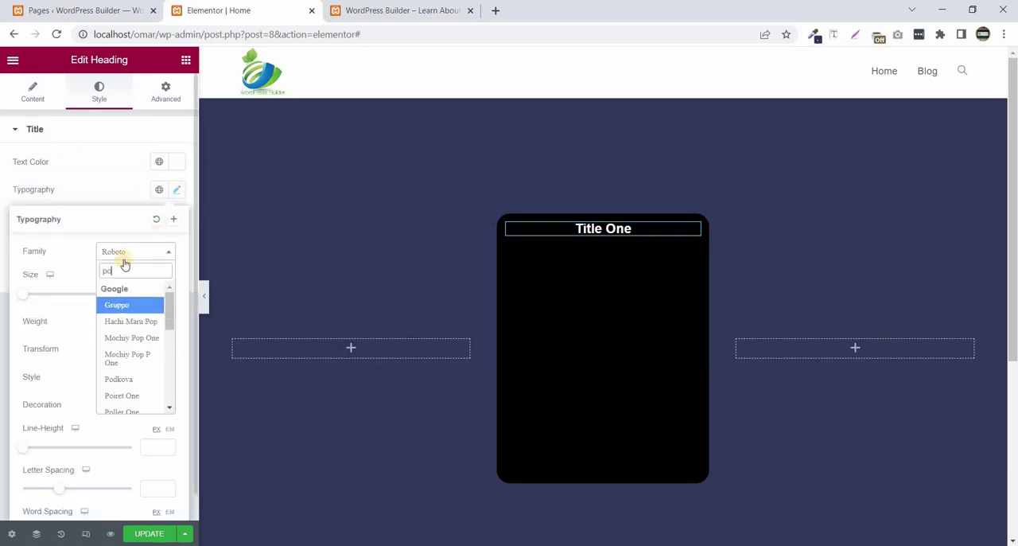
left_click(127, 302)
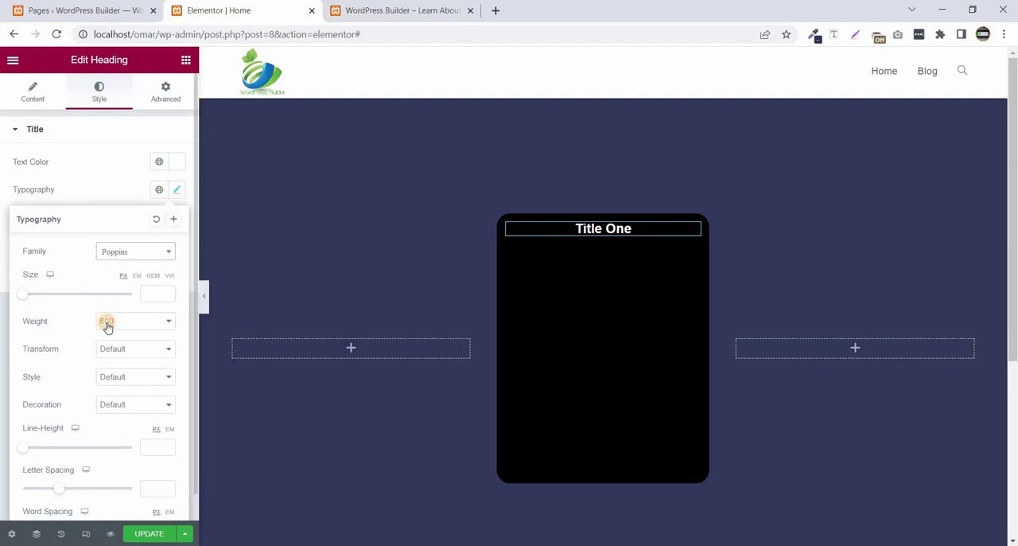
left_click(107, 322)
left_click(113, 415)
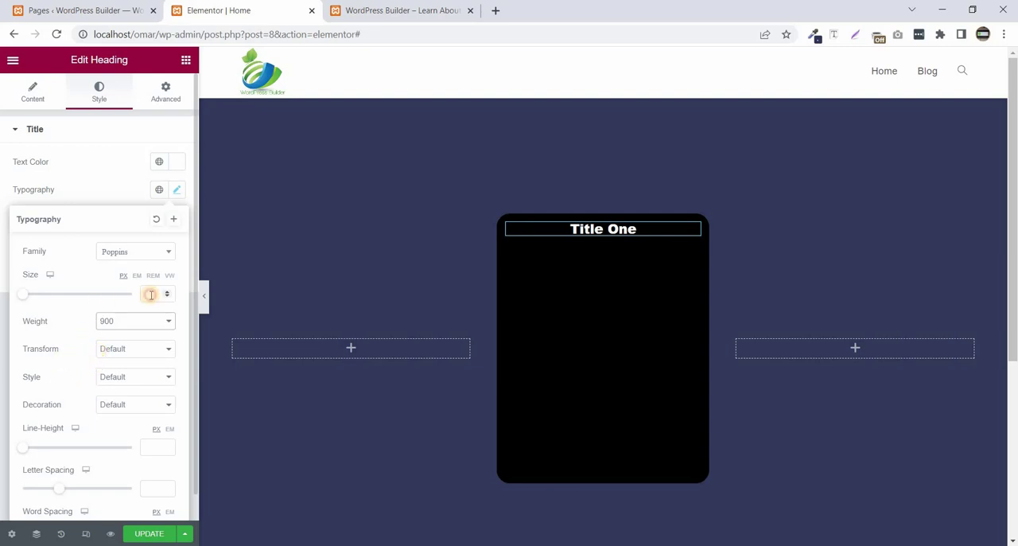
type("60")
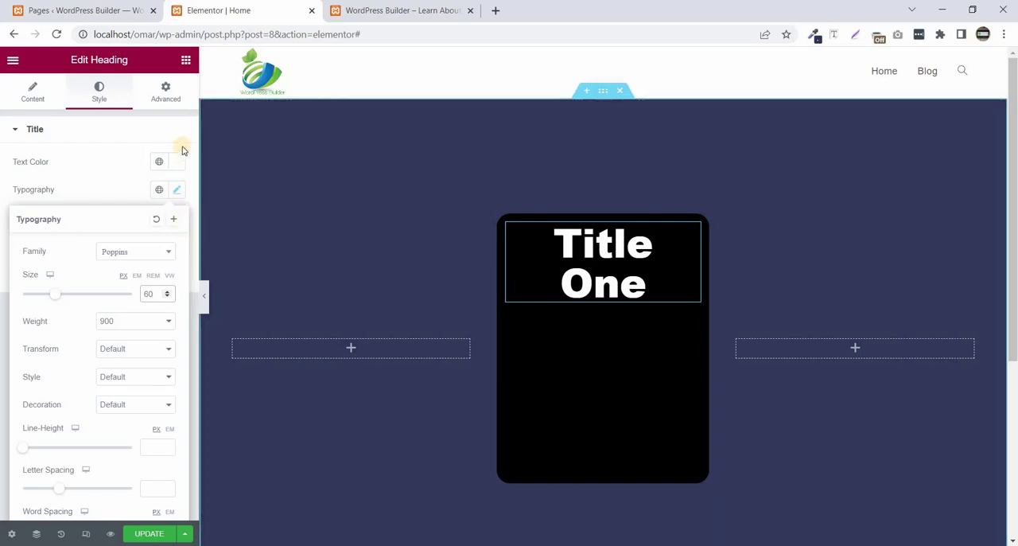
- Add a Text Editor widget below the heading and trim its placeholder text so that it ends at "mattis"
left_click(185, 61)
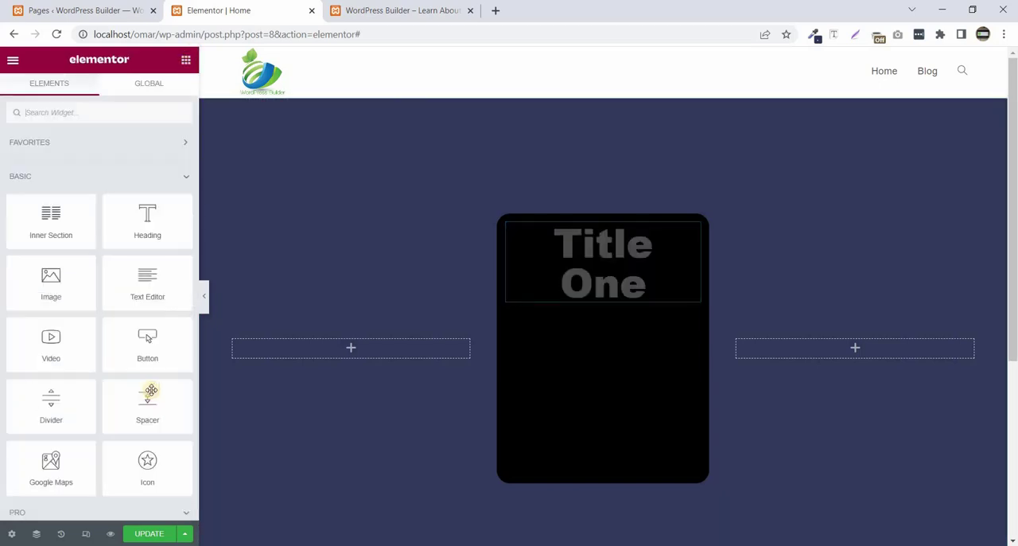
left_click_drag(123, 268, 567, 311)
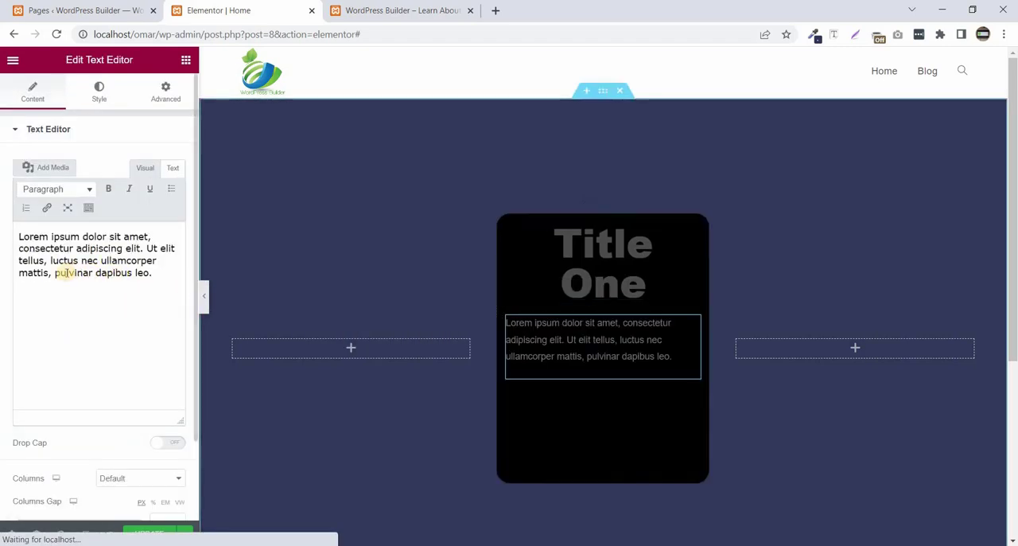
left_click_drag(50, 284, 177, 281)
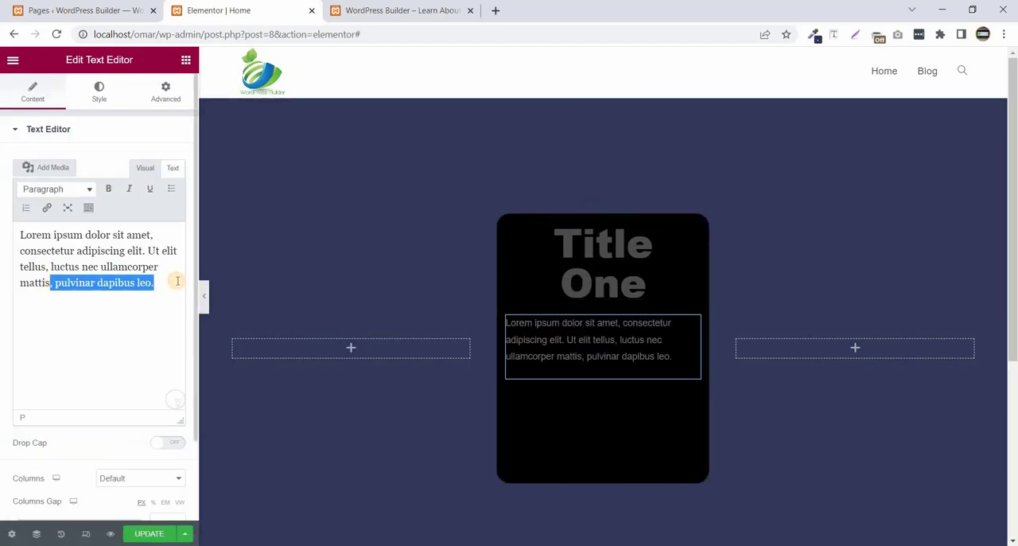
key("BackSpace")
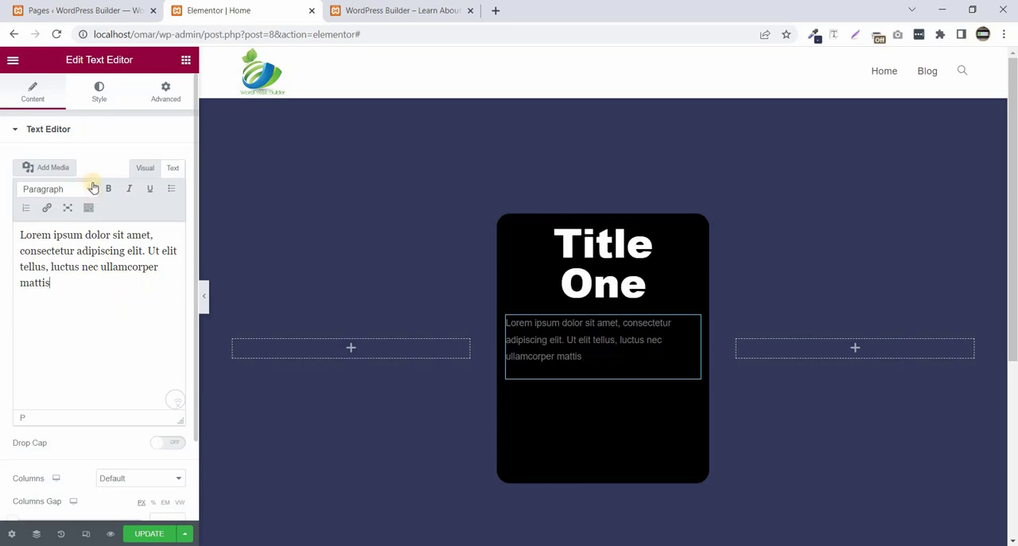
- Center-align the card's paragraph text and set its color to light gray, #D3D3D3
left_click(94, 89)
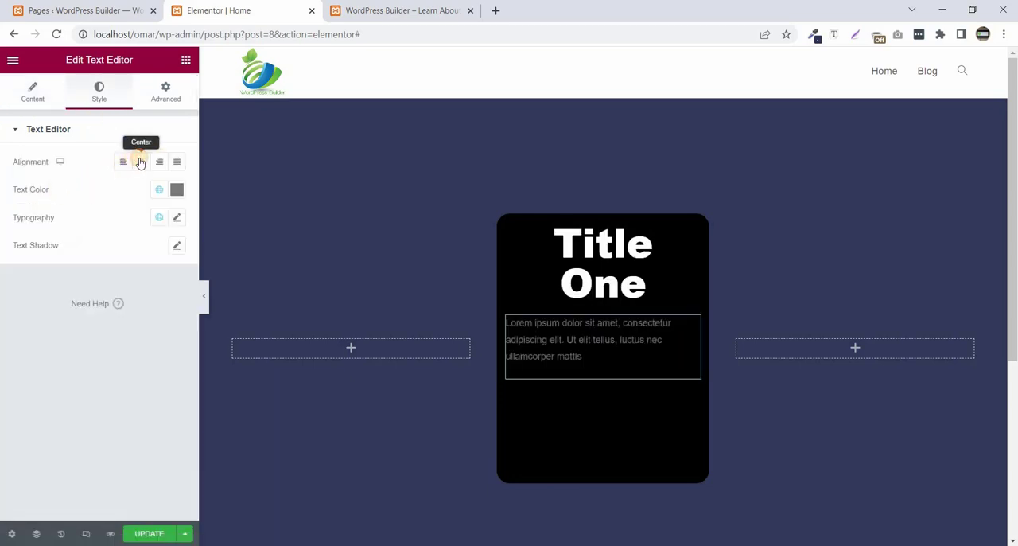
left_click(140, 163)
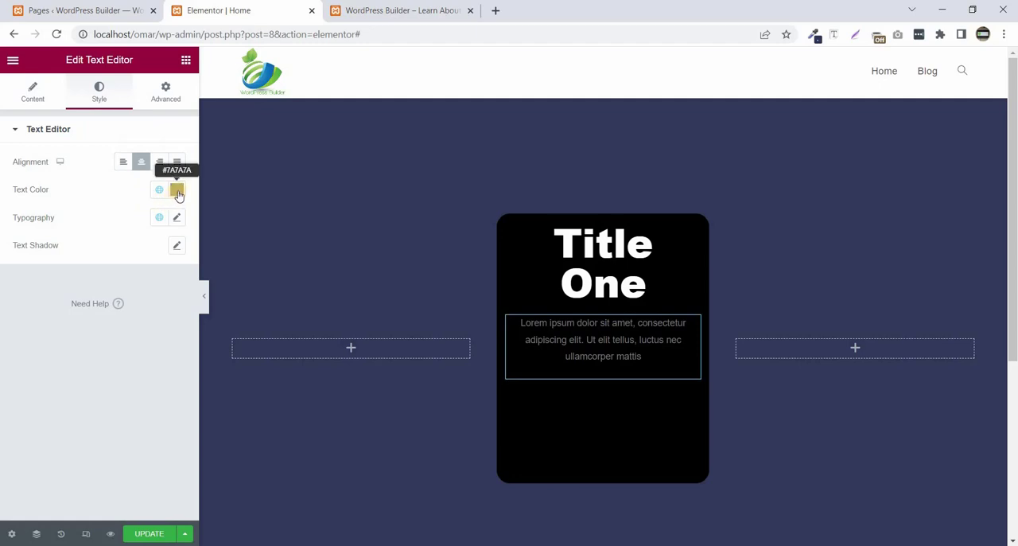
left_click(177, 193)
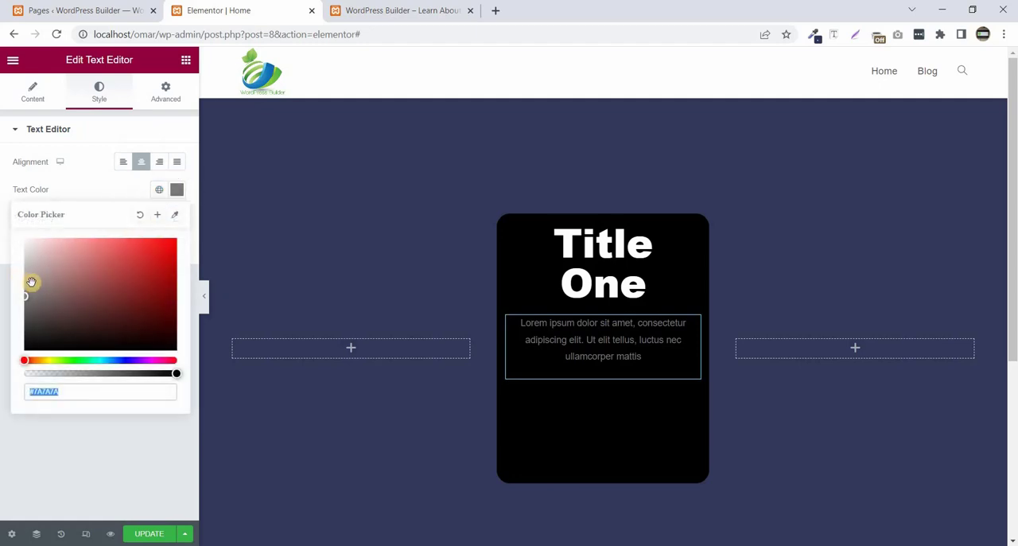
left_click_drag(31, 281, 10, 261)
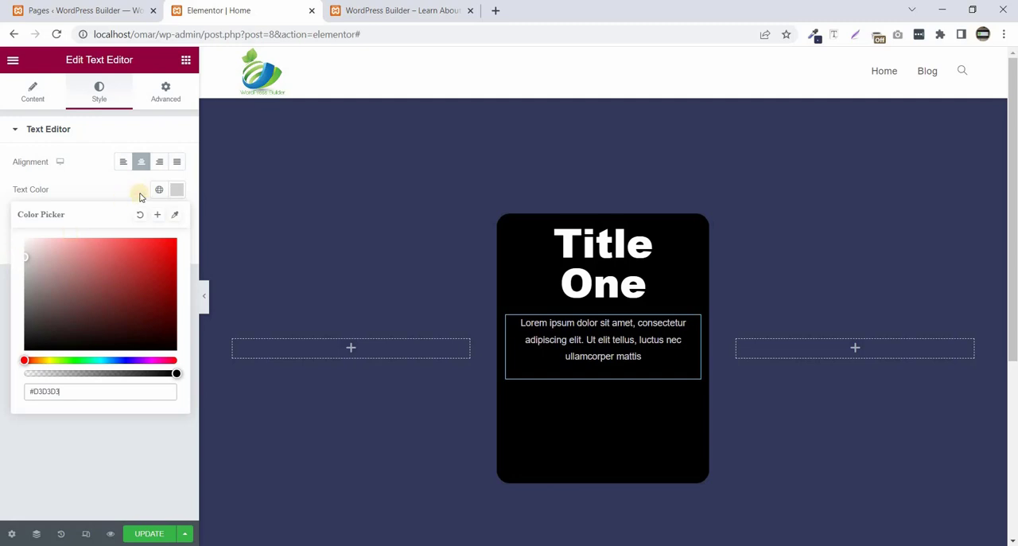
- Set the font family of the card's paragraph text to Poppins
left_click(176, 190)
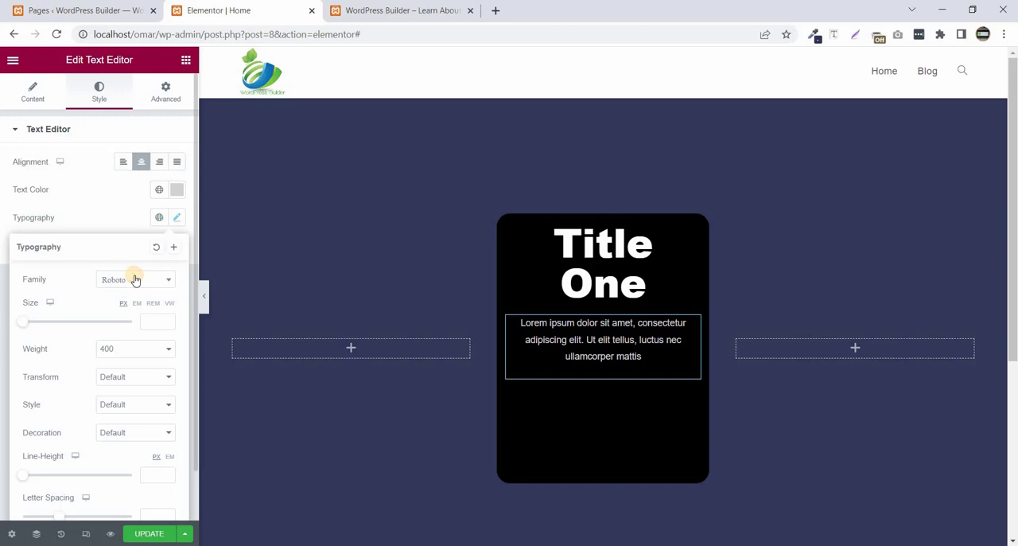
left_click(135, 280)
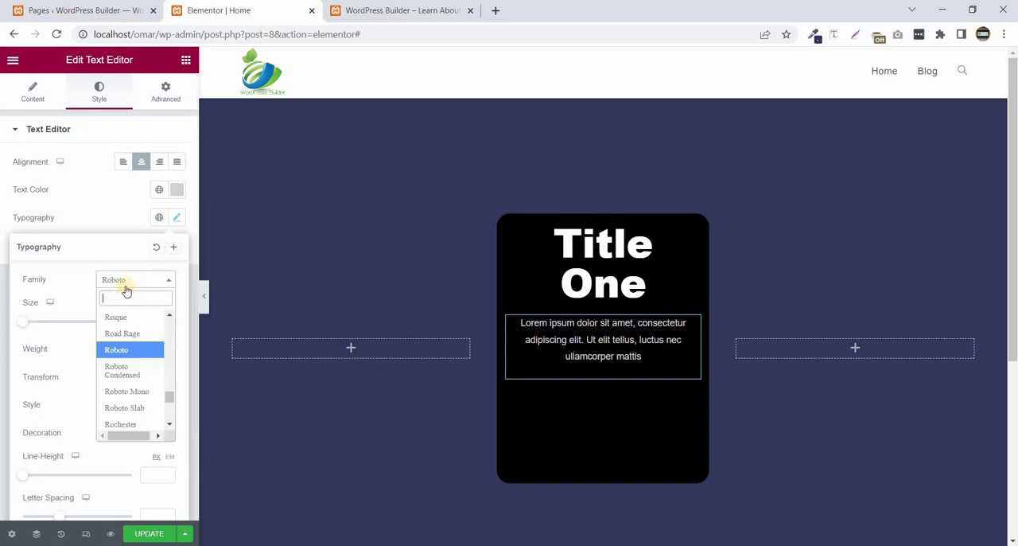
type("popp")
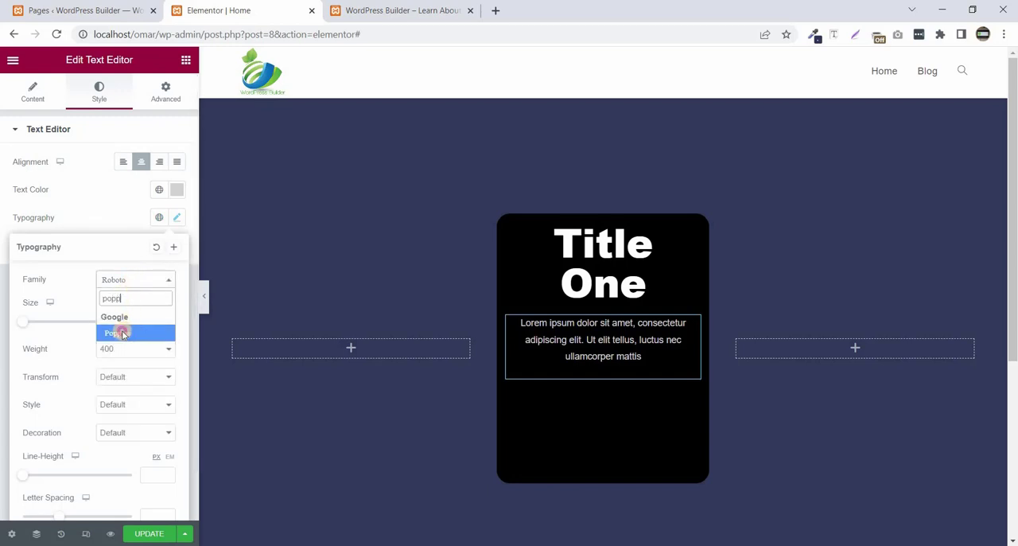
left_click(124, 333)
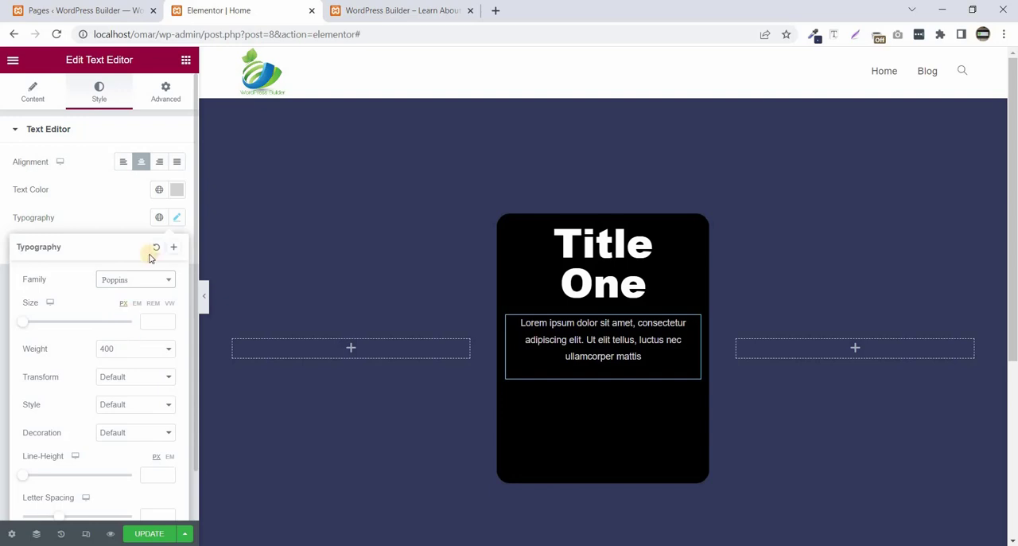
- Add a Button widget below the paragraph in the black card and label it "Subscribe Now"
left_click(184, 58)
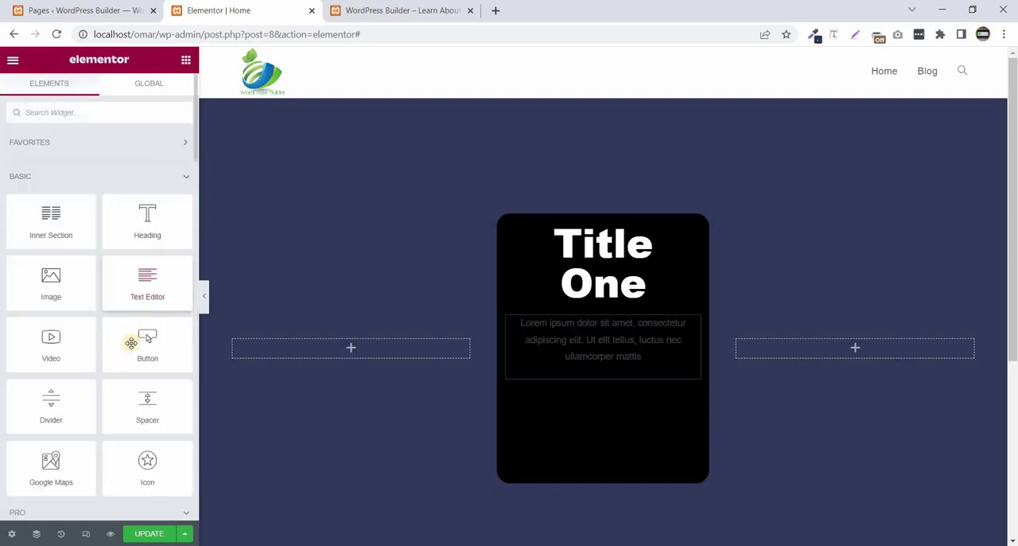
left_click_drag(139, 338, 566, 382)
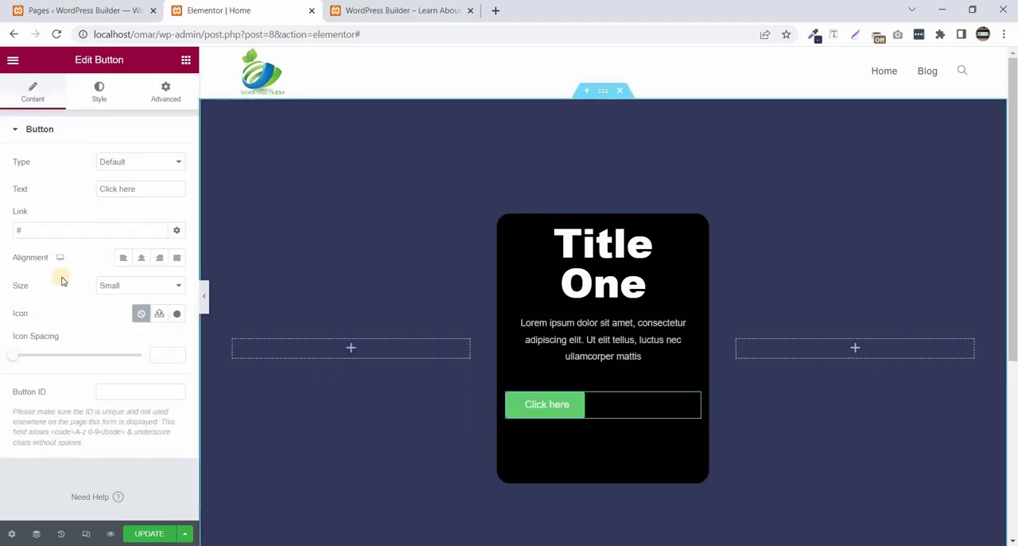
left_click_drag(148, 186, 68, 194)
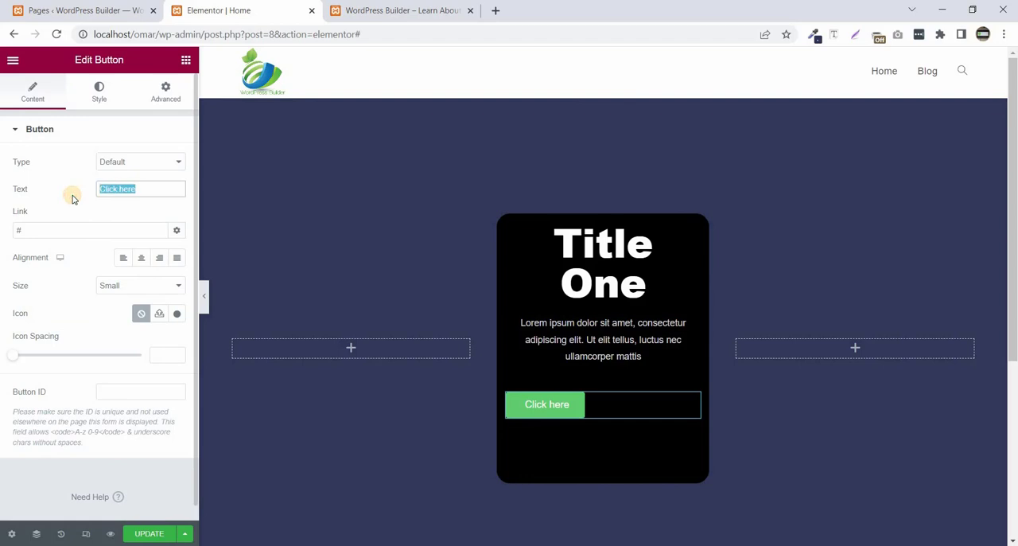
type("SU")
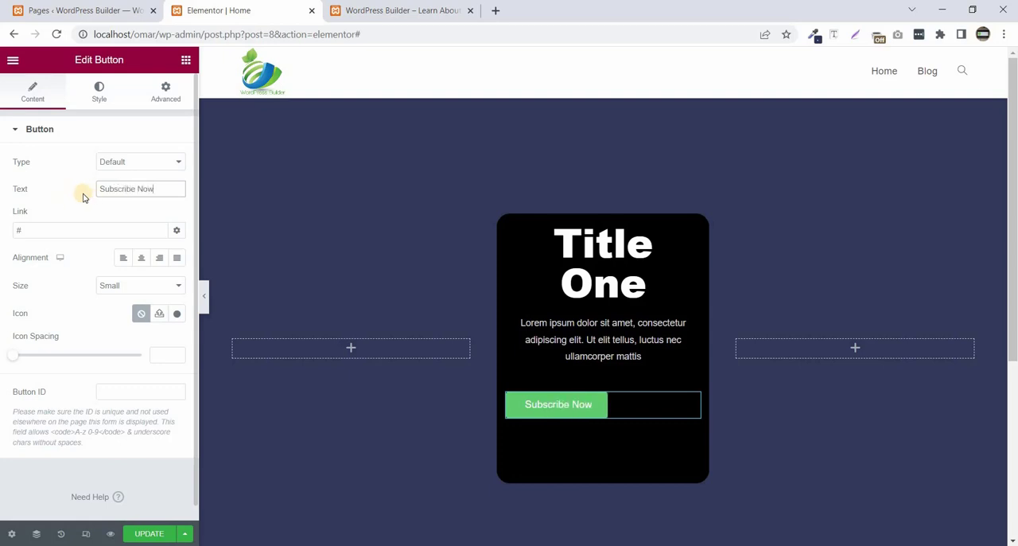
- Set the "Subscribe Now" button's font family to Poppins
left_click(96, 94)
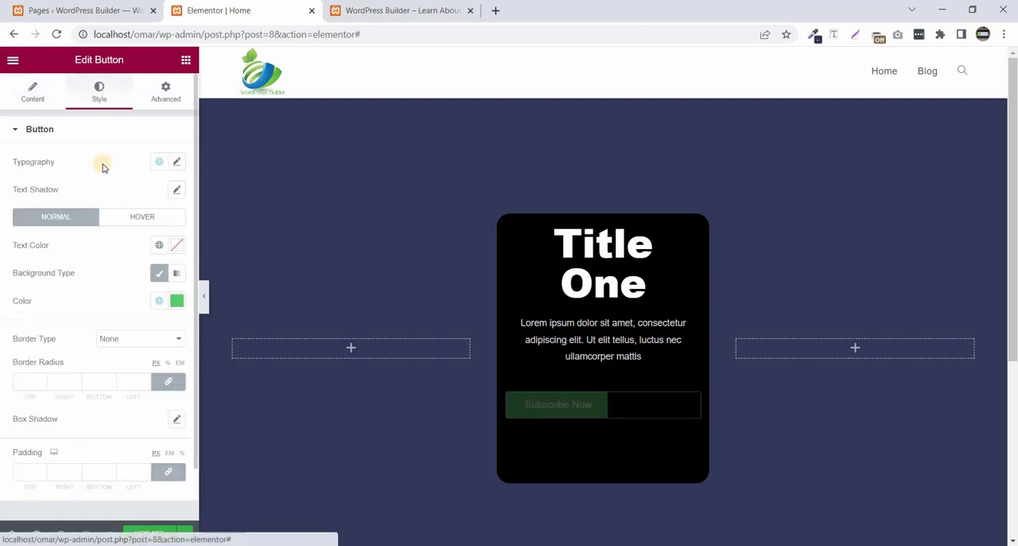
left_click(177, 163)
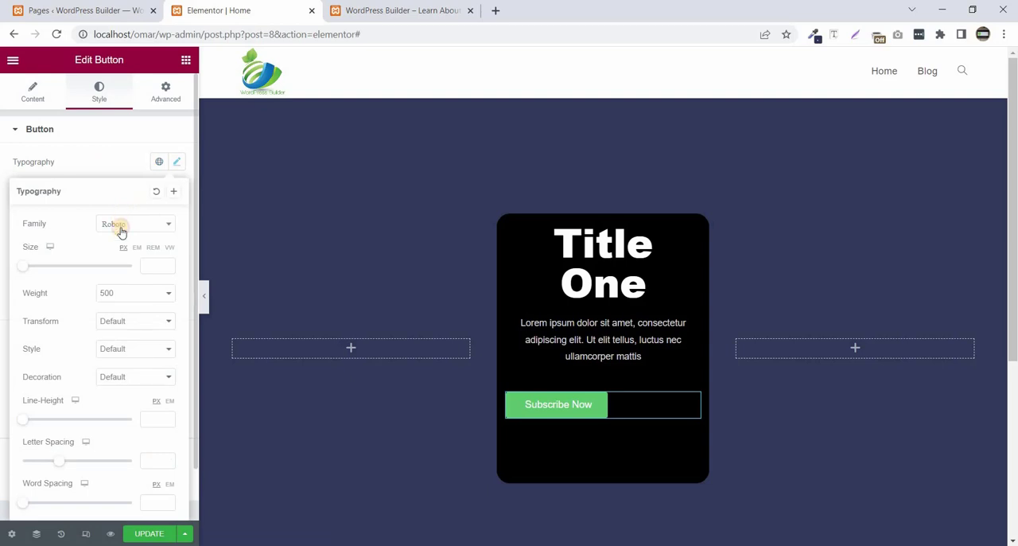
left_click(121, 229)
type("popp")
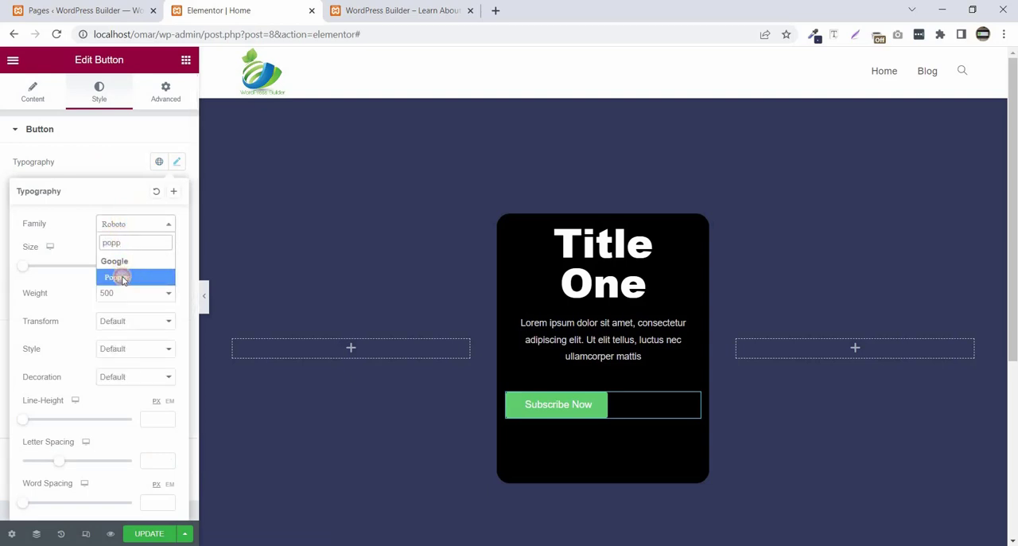
left_click(122, 278)
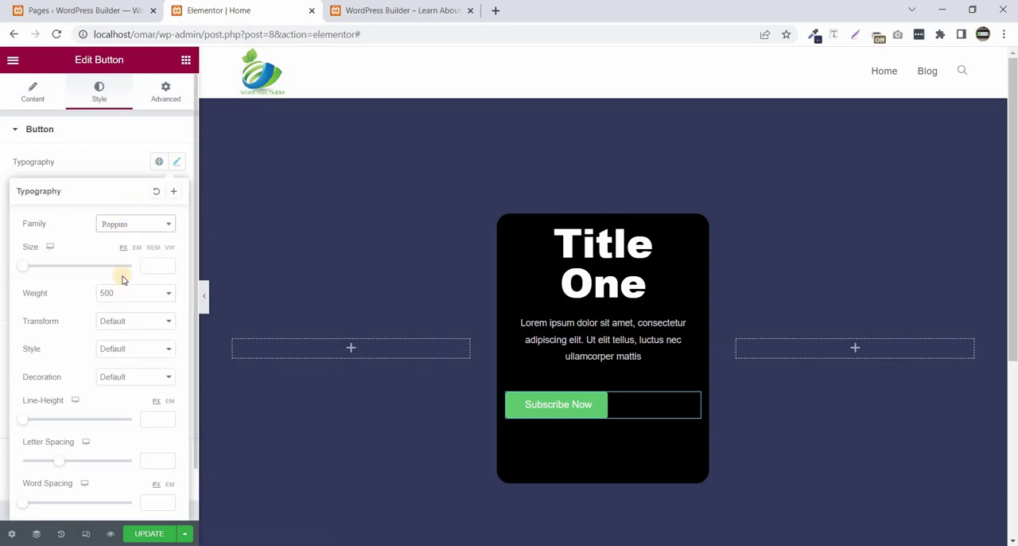
left_click(119, 159)
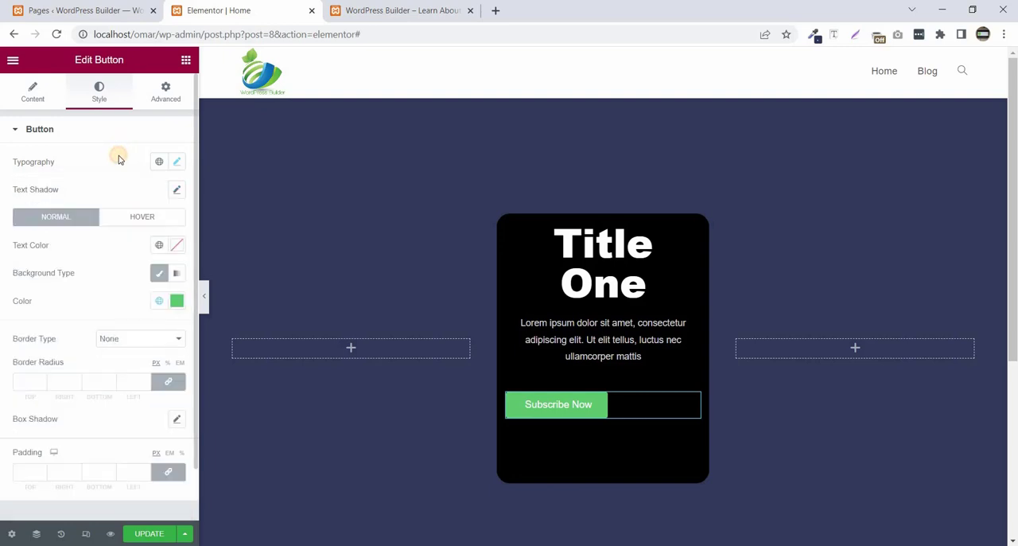
- Set the "Subscribe Now" button's normal-state text color to white
left_click(537, 405)
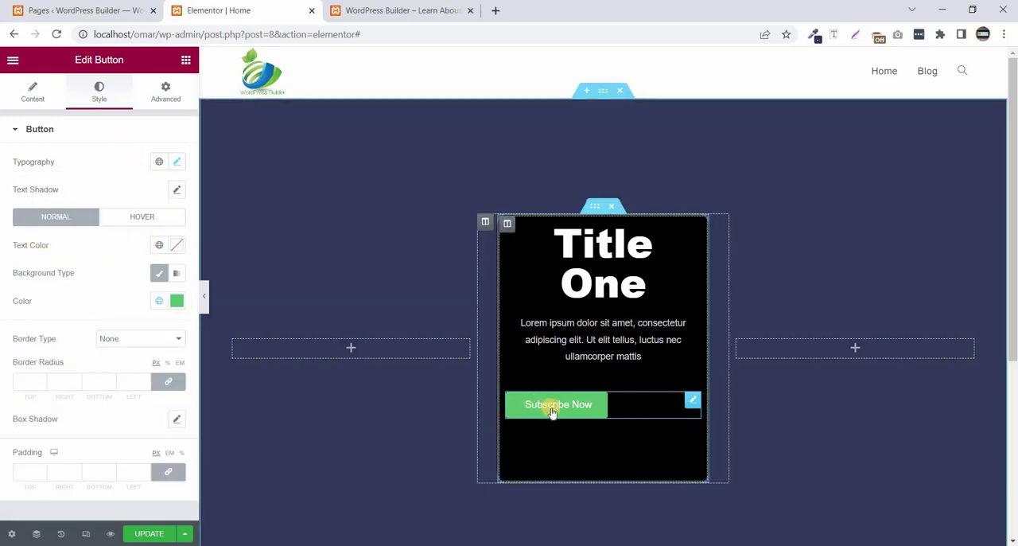
left_click(177, 244)
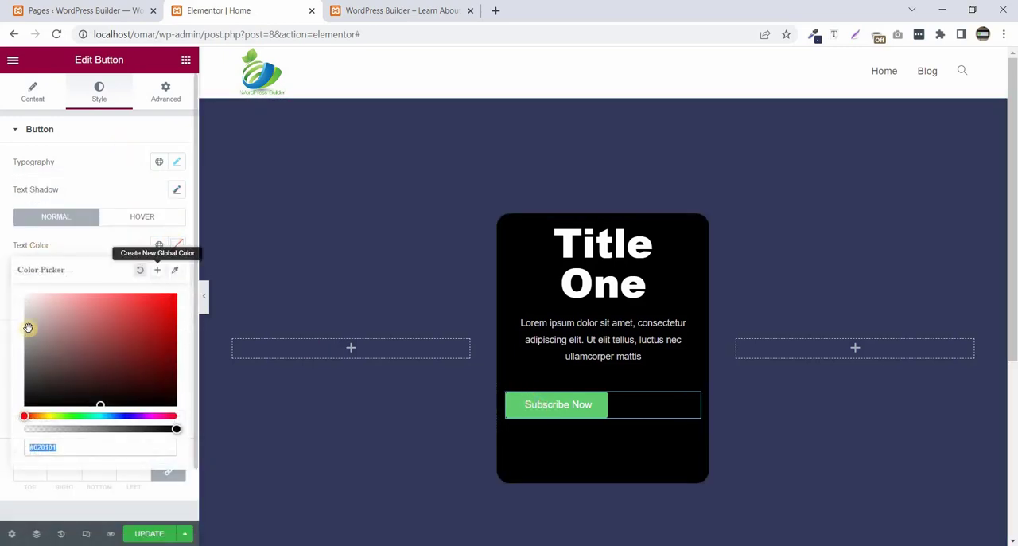
left_click(93, 246)
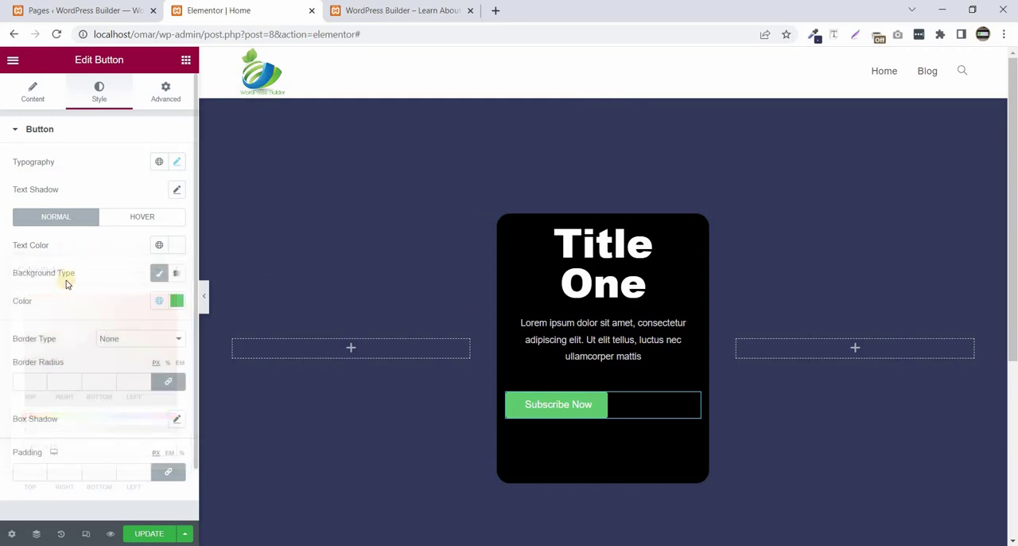
- Give the "Subscribe Now" button a solid border 1 px wide with a border radius of 20 px
left_click(115, 339)
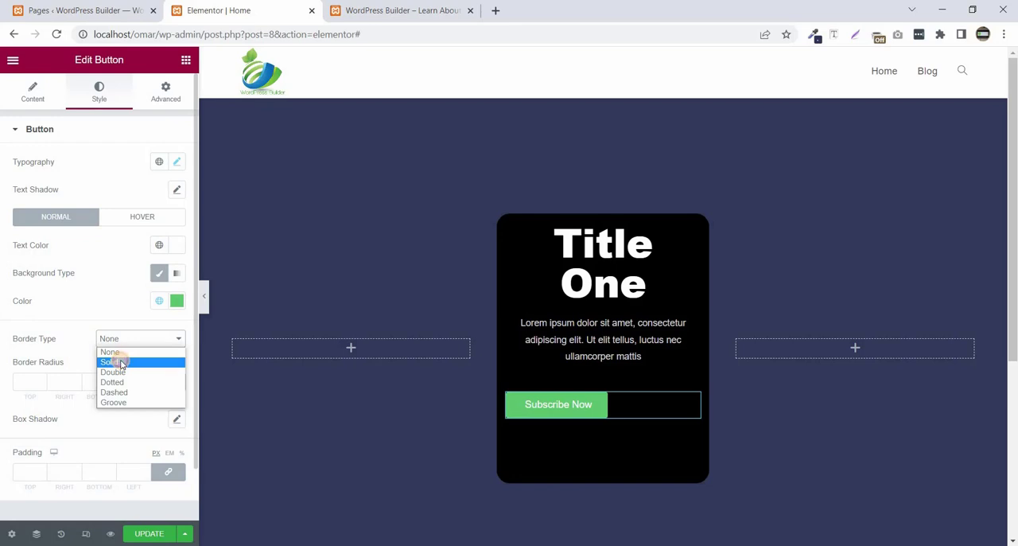
left_click(121, 363)
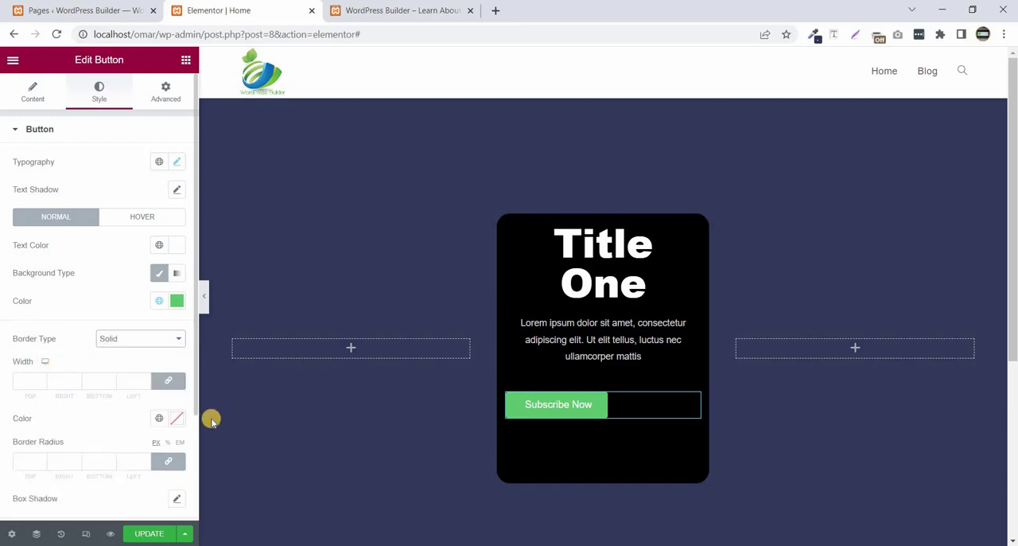
left_click(127, 382)
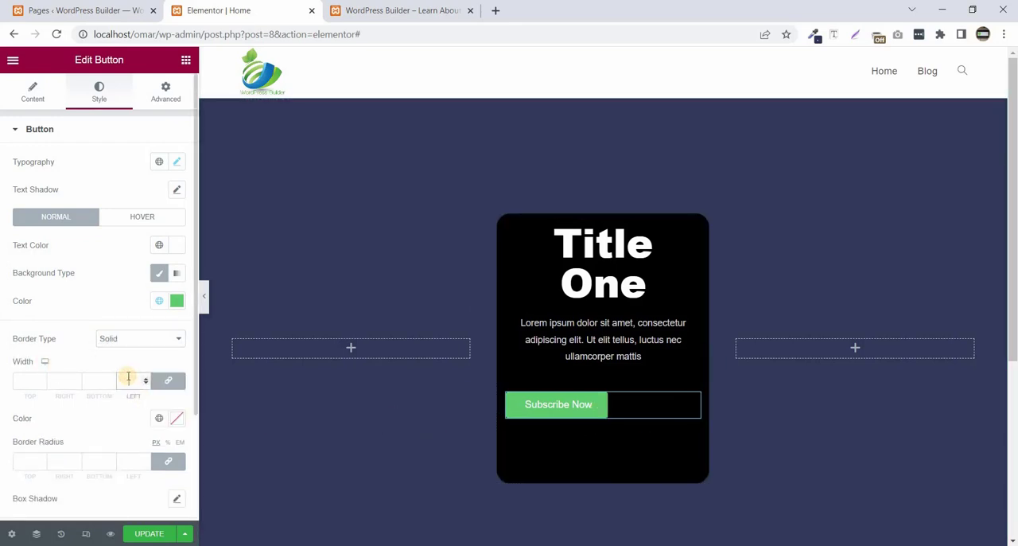
type("1")
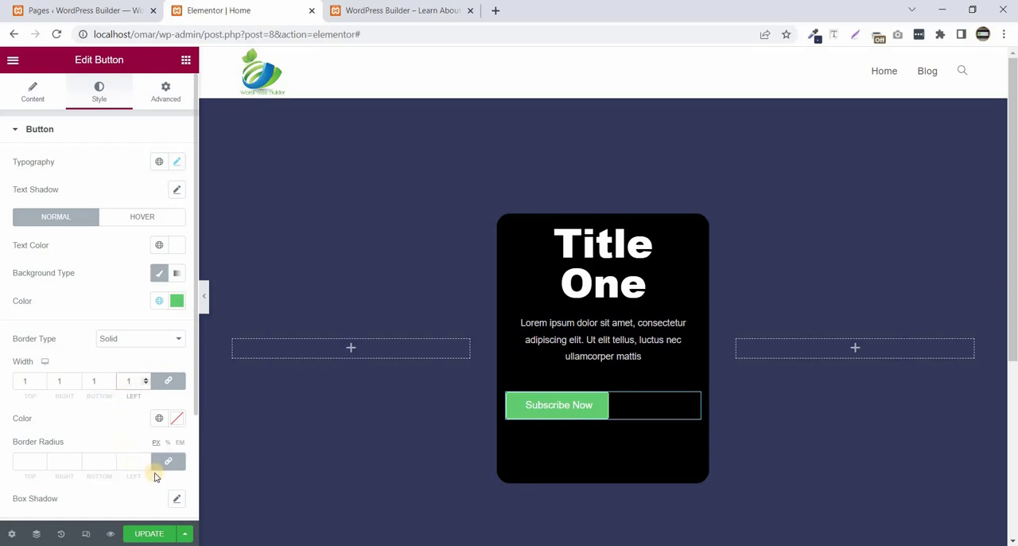
left_click(120, 462)
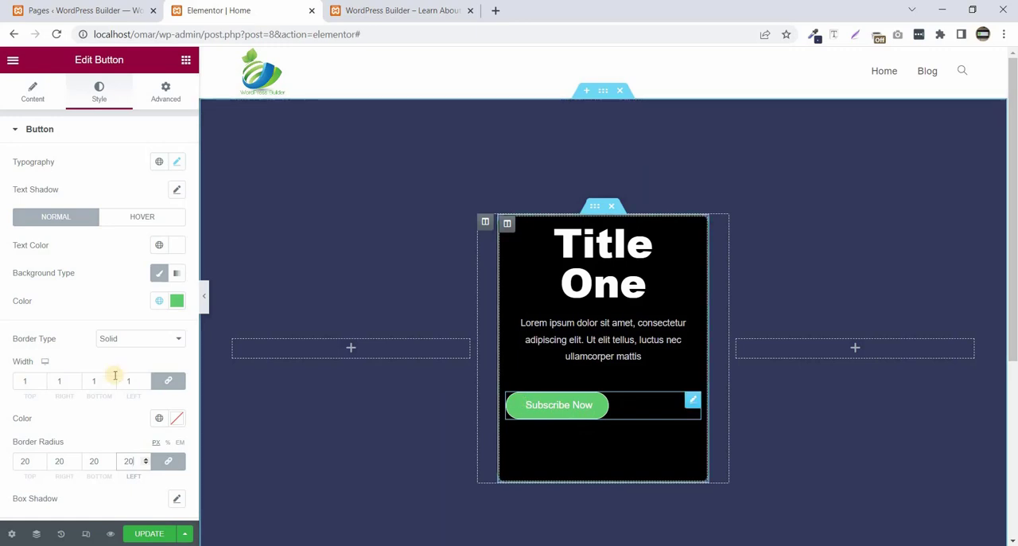
- Make the "Subscribe Now" button's normal-state background color fully transparent
left_click(175, 308)
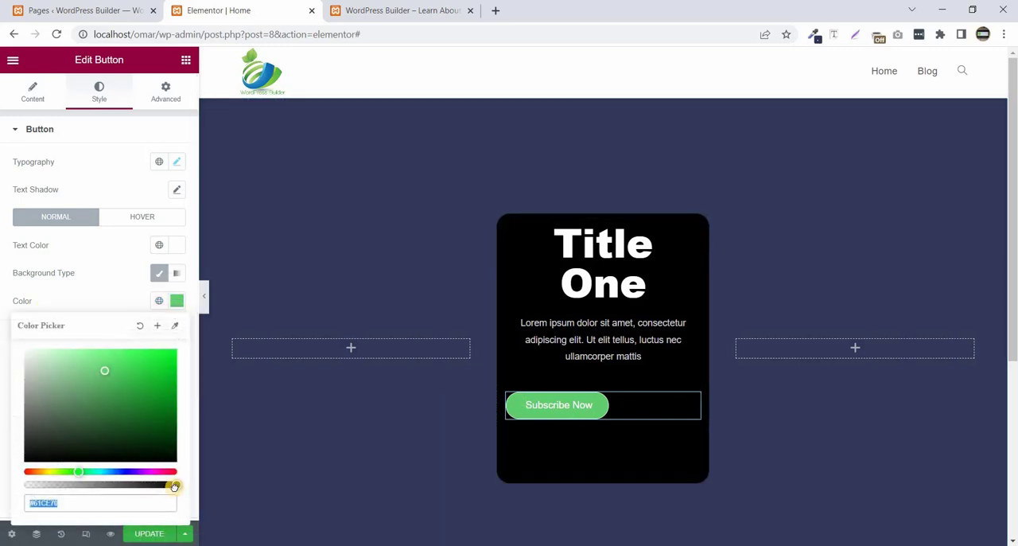
left_click_drag(174, 485, 6, 468)
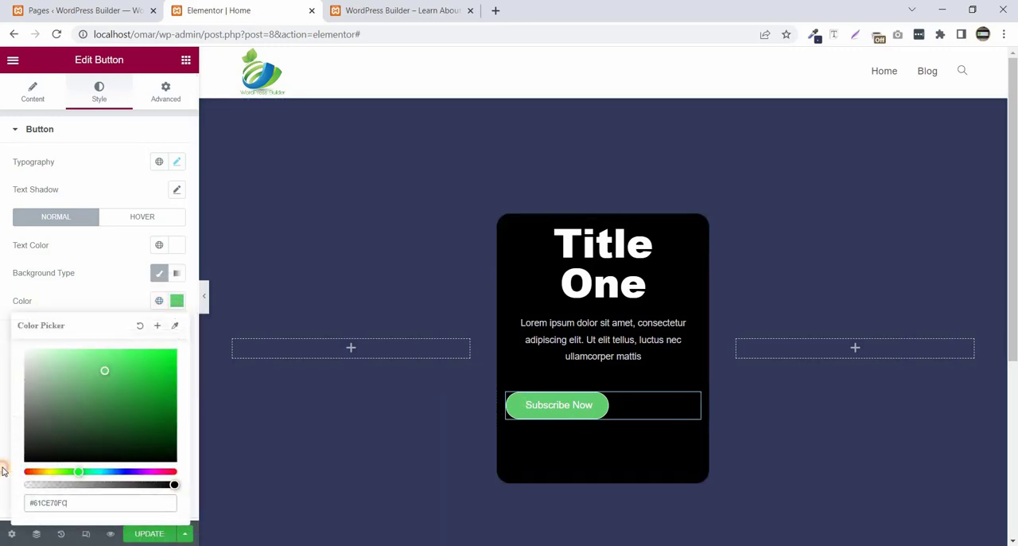
left_click(78, 298)
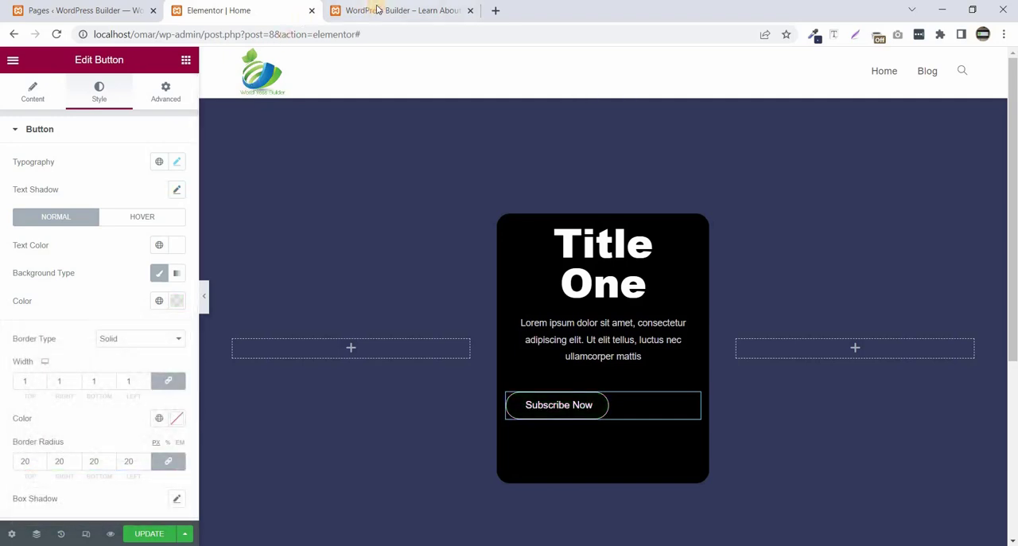
- Check the example page, and center-align the "Subscribe Now" button in the card
left_click(378, 8)
left_click(236, 9)
scroll(100, 297, "down", 3)
scroll(106, 245, "up", 3)
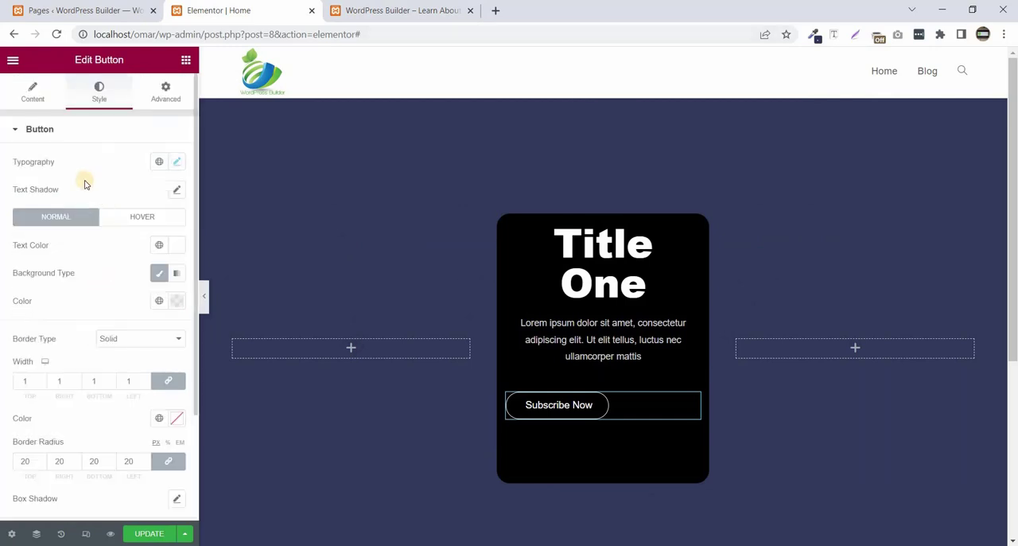
left_click(33, 94)
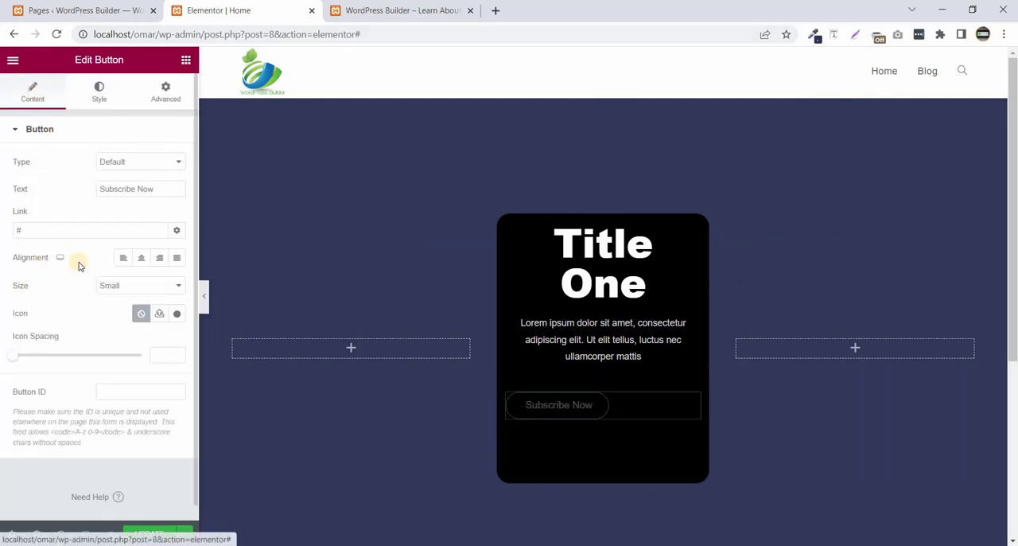
left_click(143, 260)
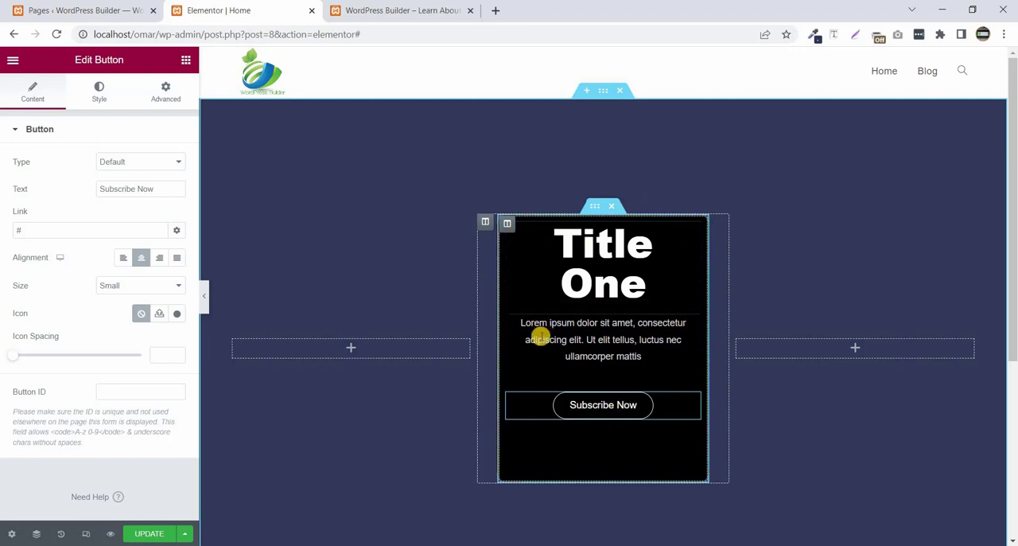
- Set the vertical alignment of the card's inner column to Middle
left_click(507, 226)
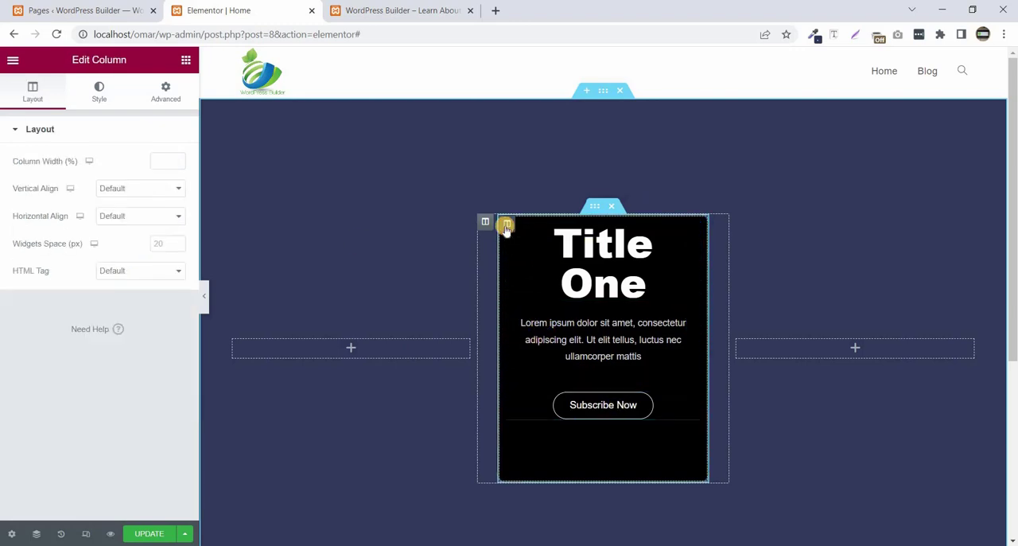
left_click(110, 191)
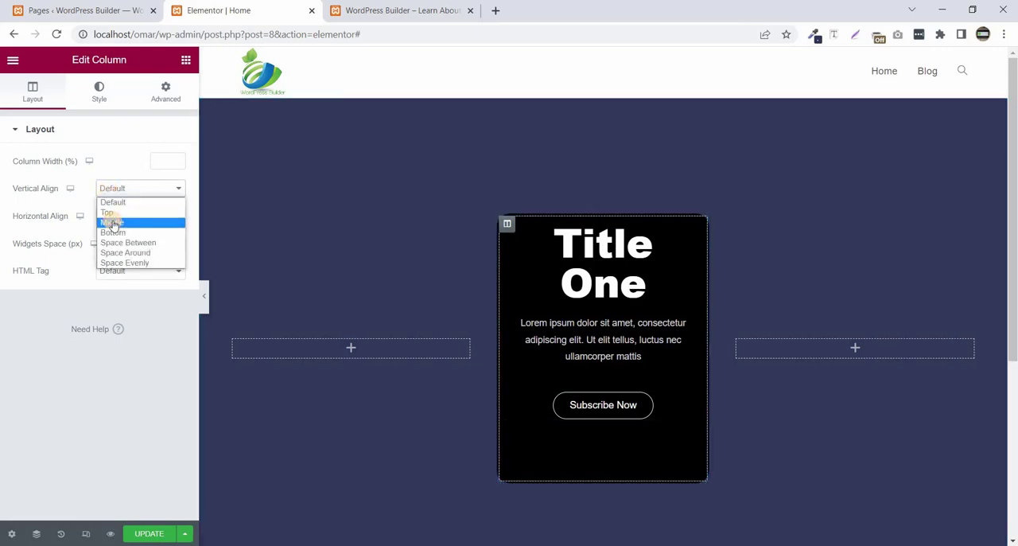
left_click(113, 223)
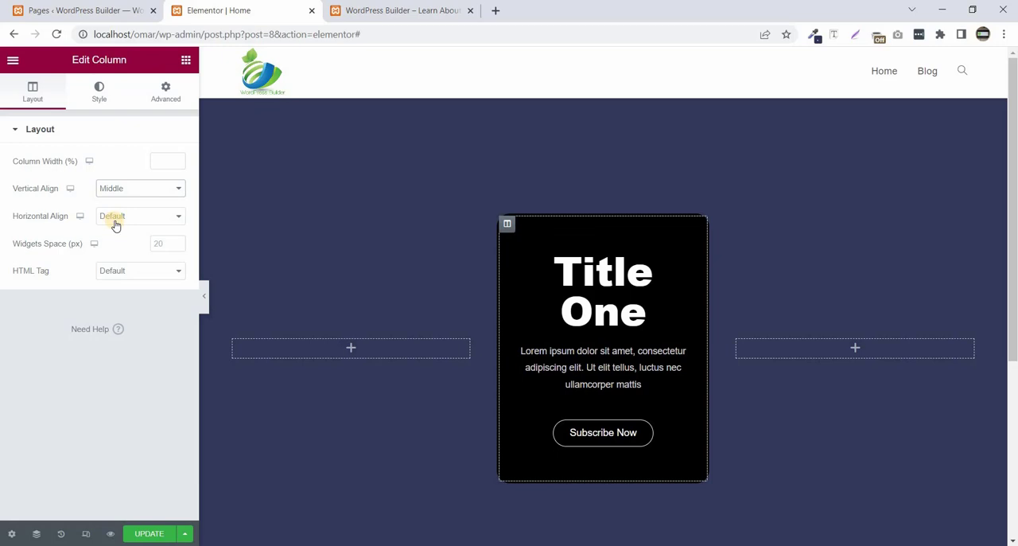
- Sample the dark blue section background on the example page with the color picker extension and return to the inner column's style settings
left_click(99, 93)
left_click(402, 11)
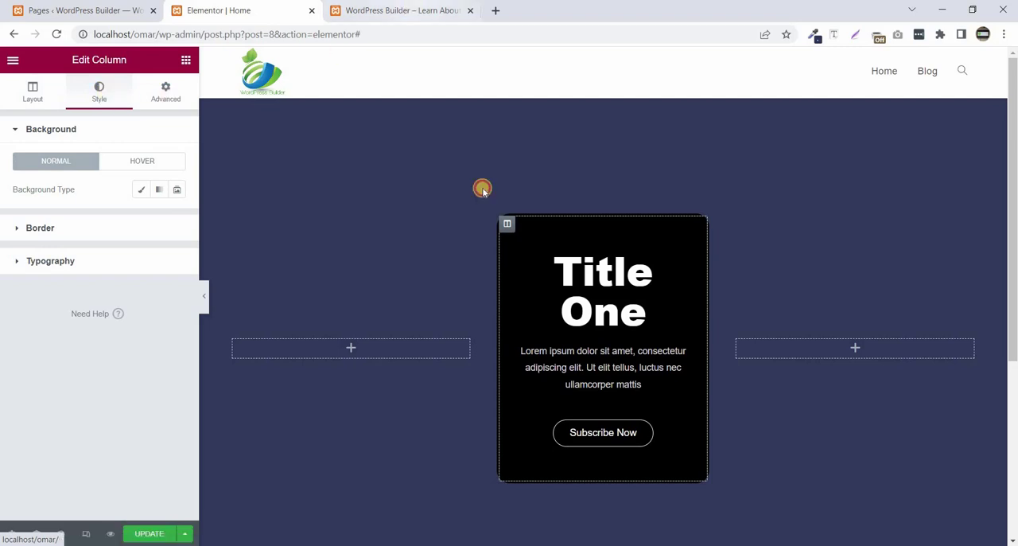
left_click(813, 34)
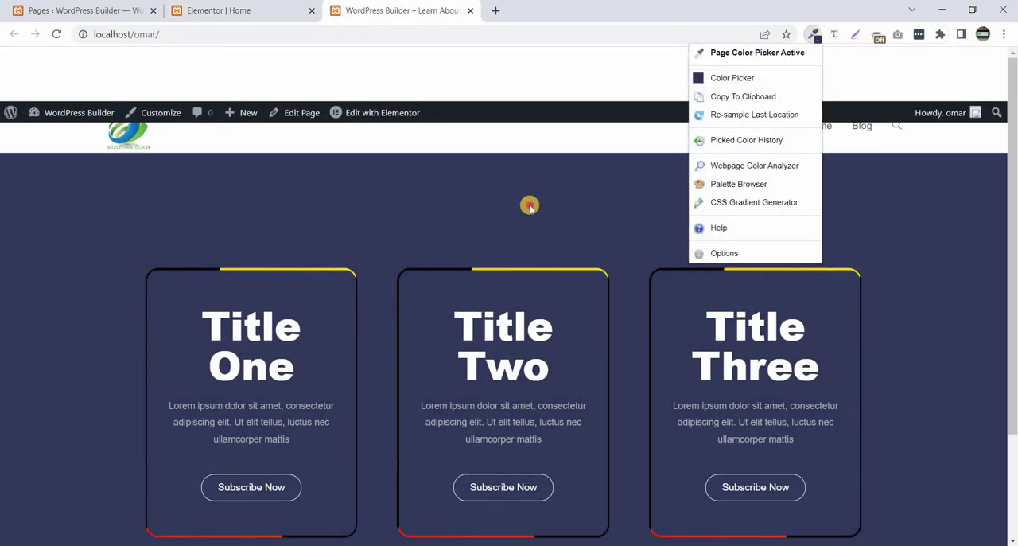
left_click(529, 205)
left_click(247, 11)
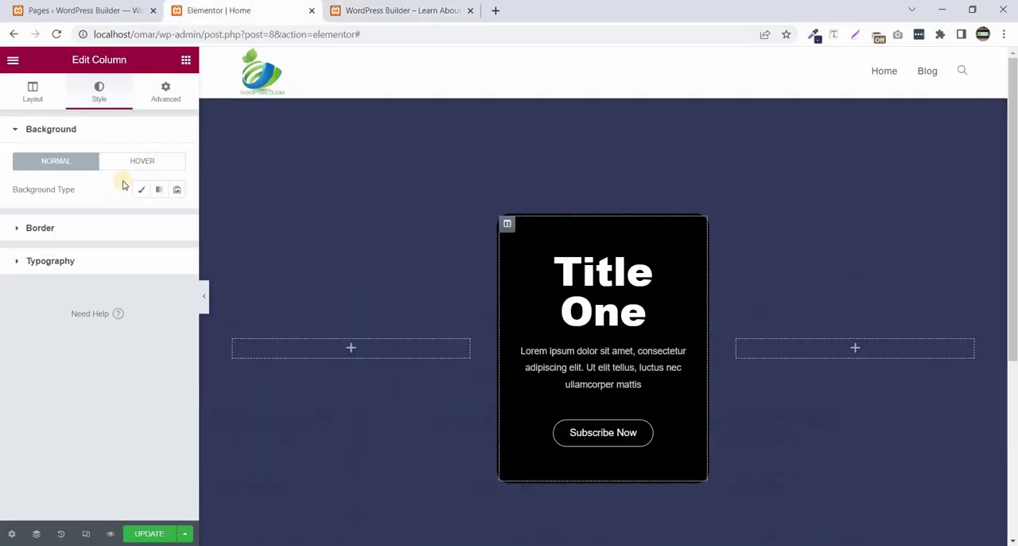
- Give the card's inner column a classic background in the sampled dark blue, #303759
left_click(140, 191)
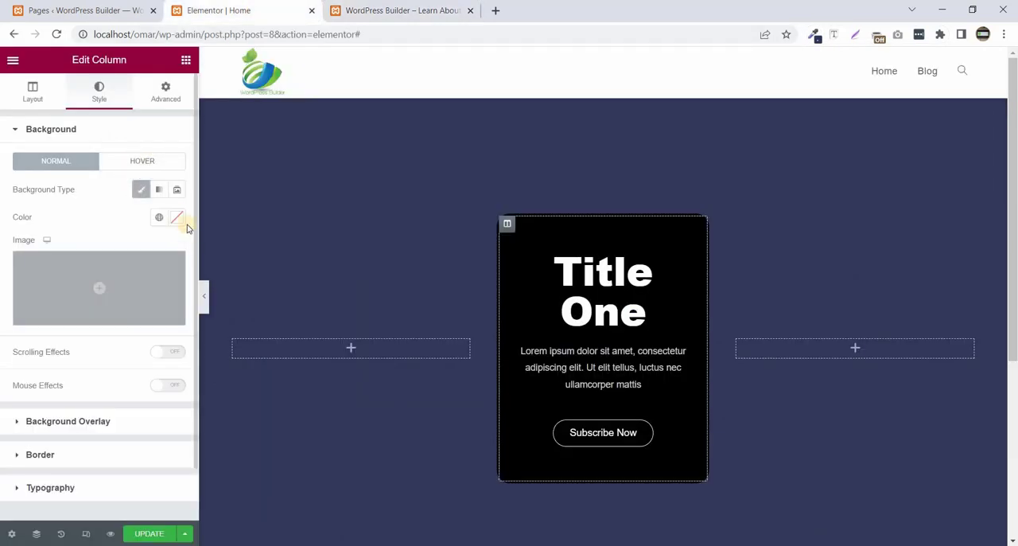
left_click(177, 216)
double_click(51, 417)
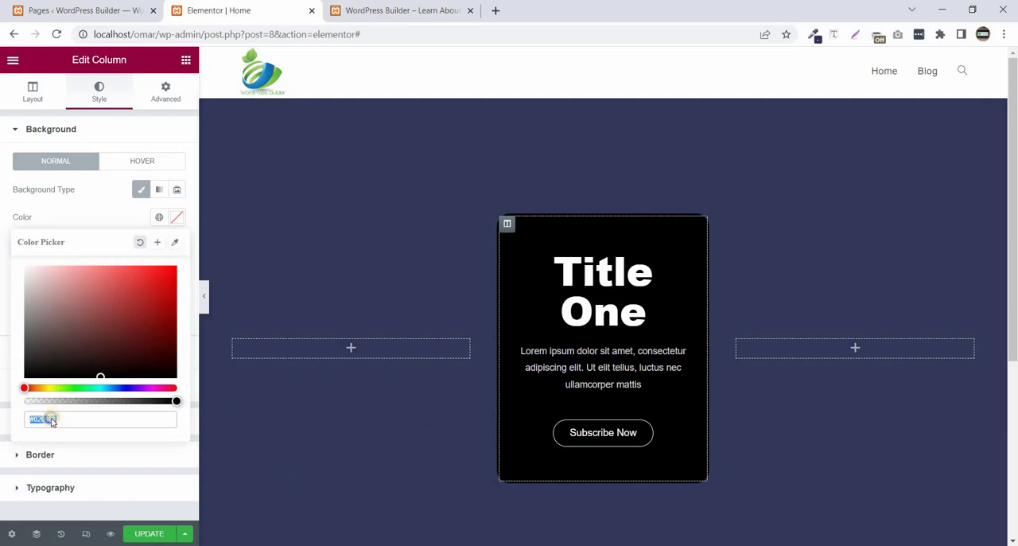
right_click(51, 416)
left_click(86, 227)
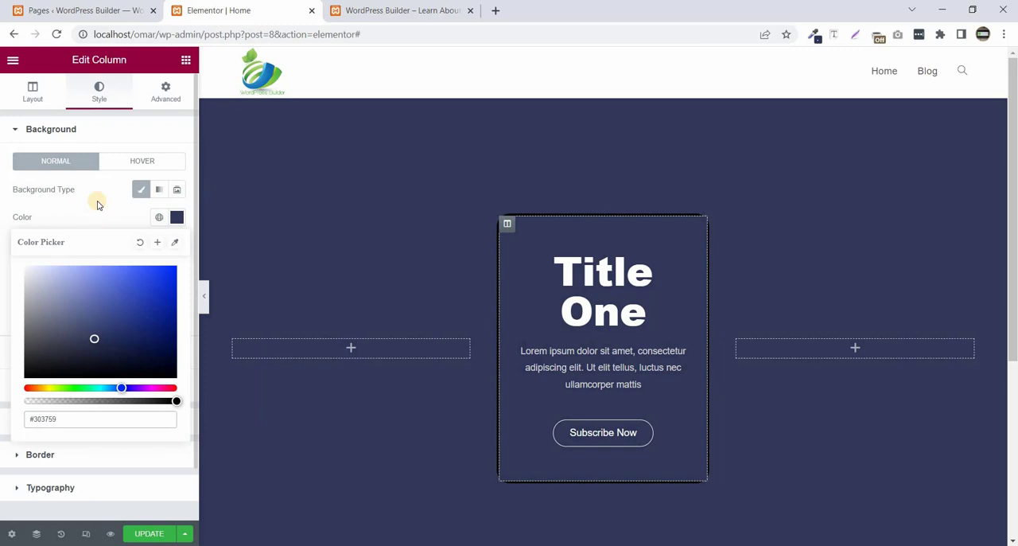
left_click(102, 222)
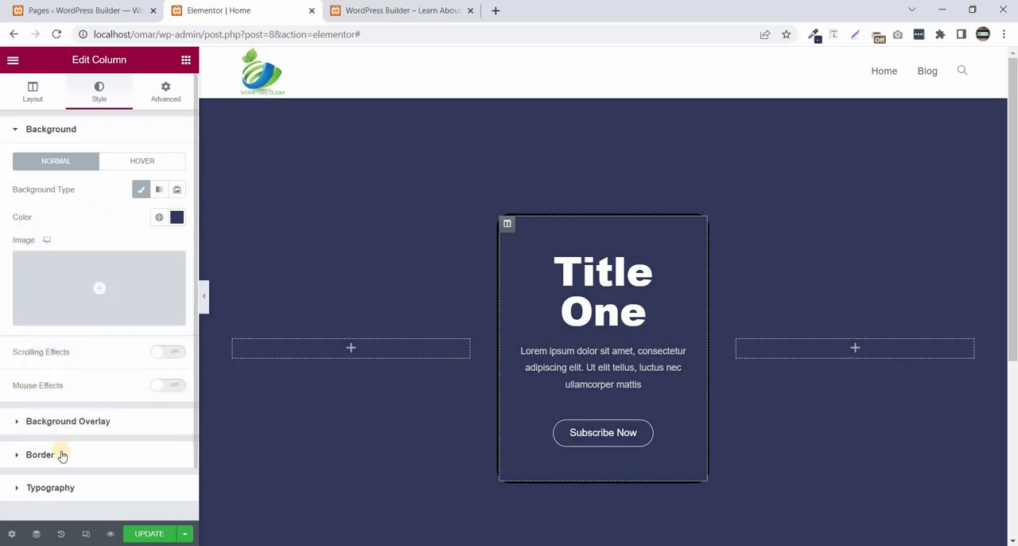
- Set the inner column's border radius to 16 px and its padding to 15 px on all sides, and preview the card
left_click(62, 455)
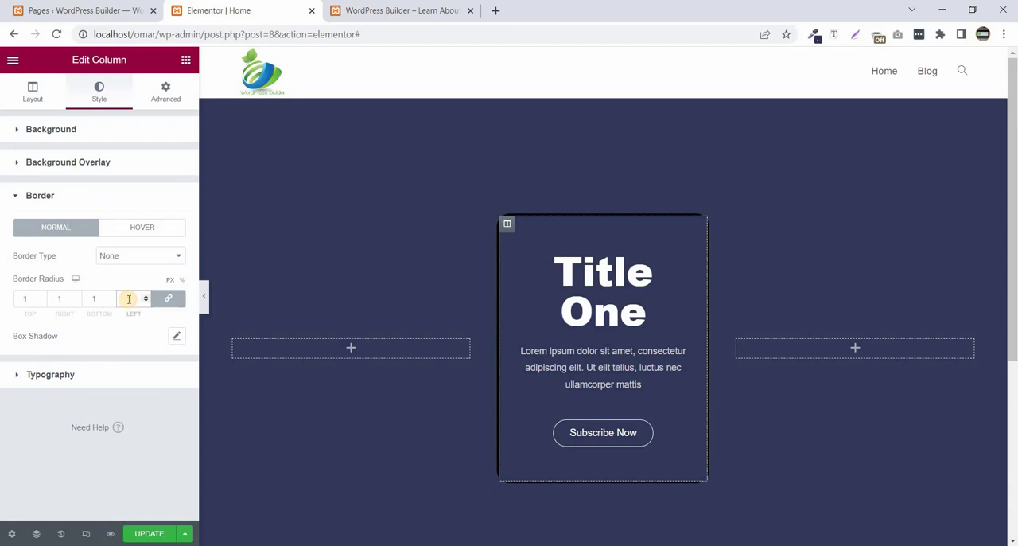
left_click(170, 93)
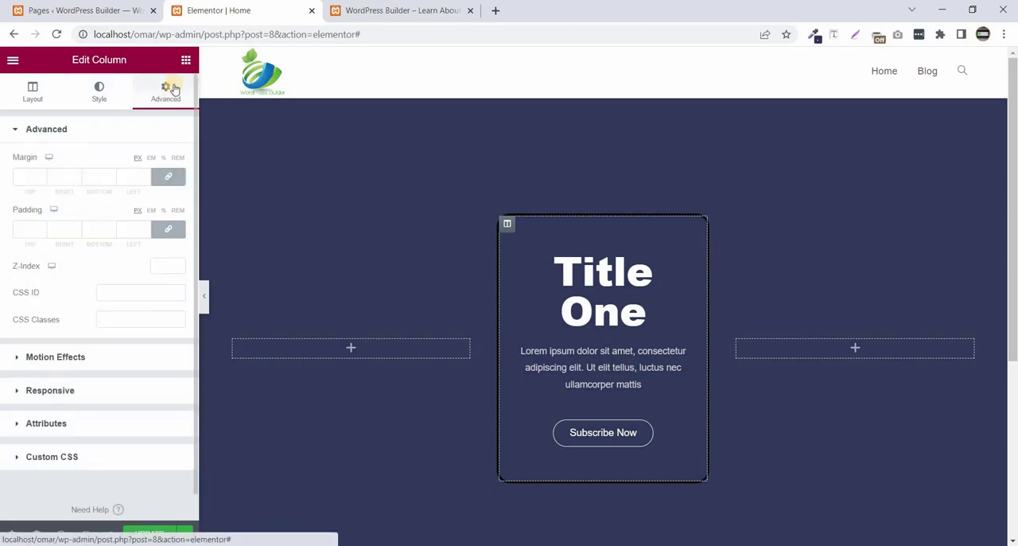
left_click(133, 228)
type("15")
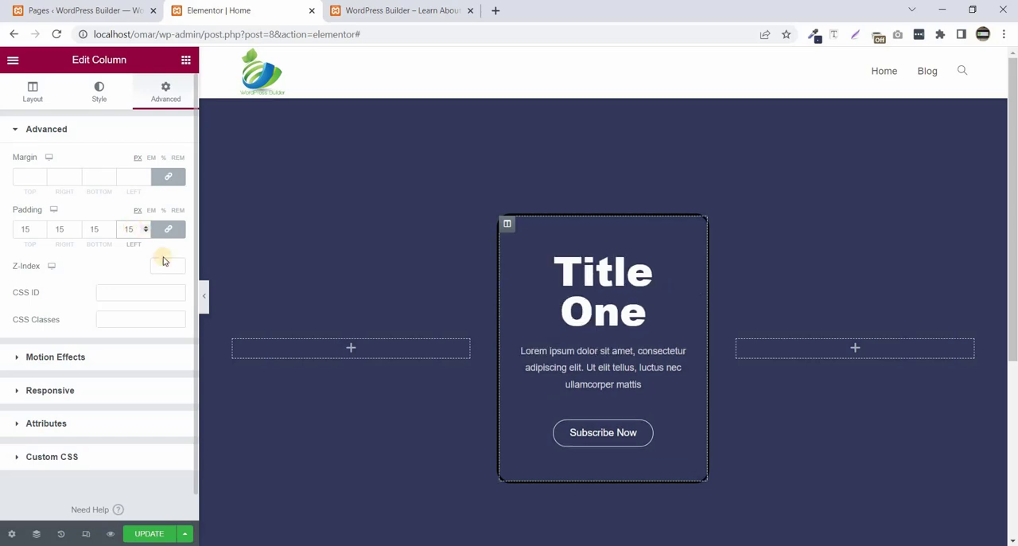
left_click(204, 288)
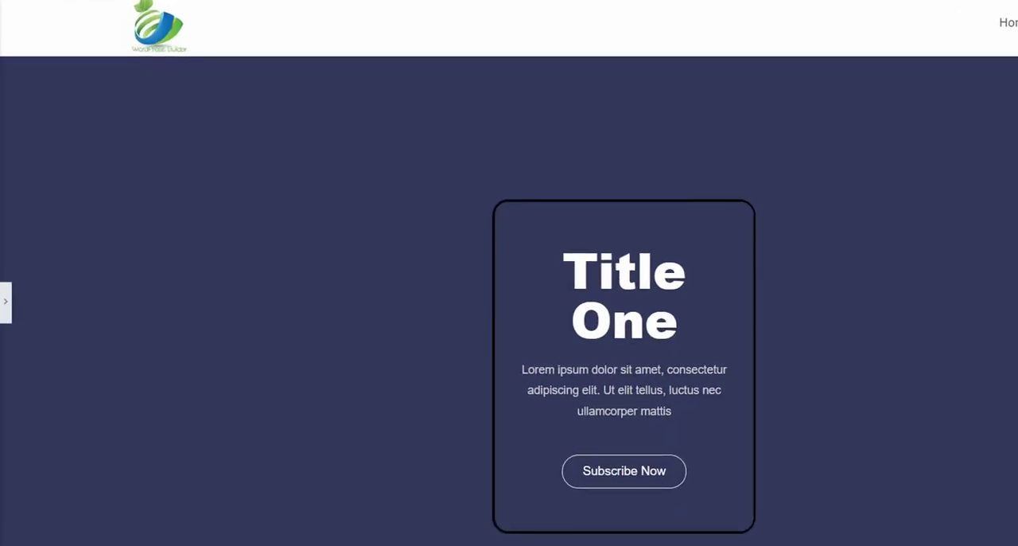
left_click(6, 303)
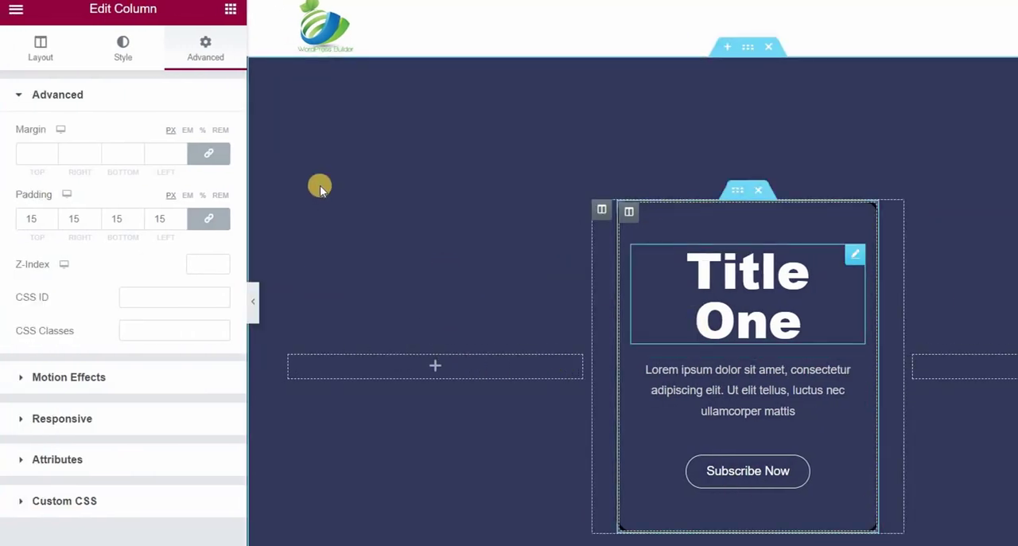
- Try 20 px padding on all sides of the card's inner section and preview the thicker black frame
left_click(739, 194)
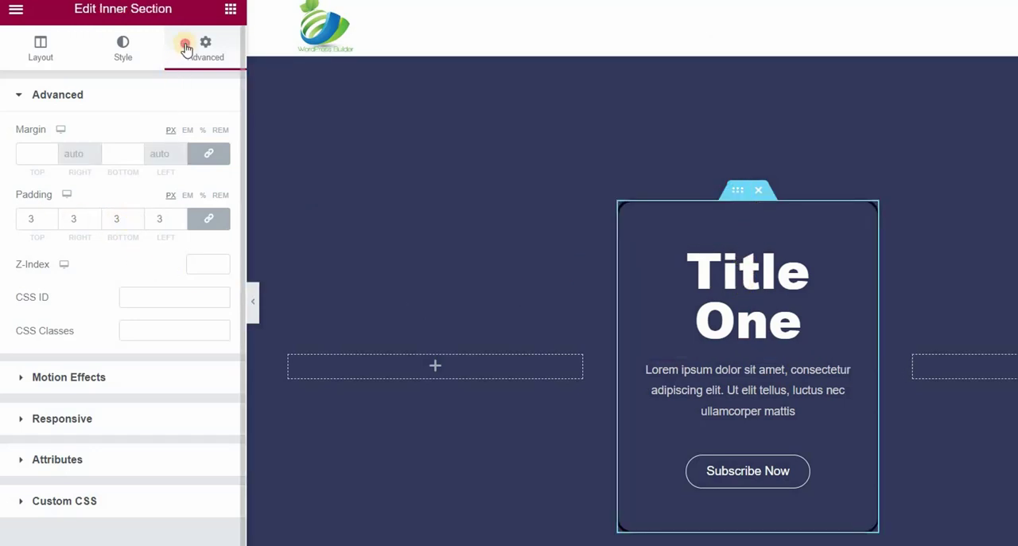
left_click(181, 214)
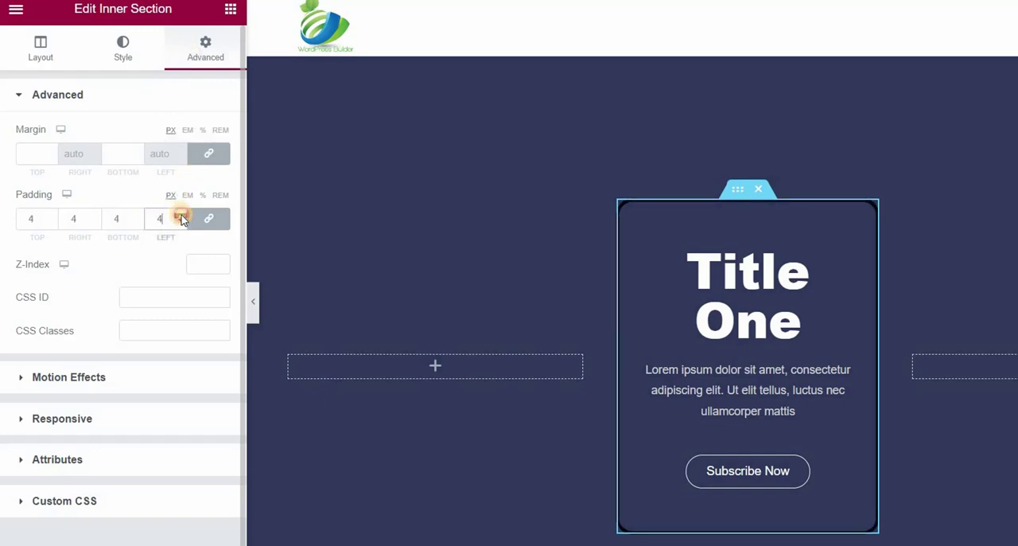
left_click(255, 310)
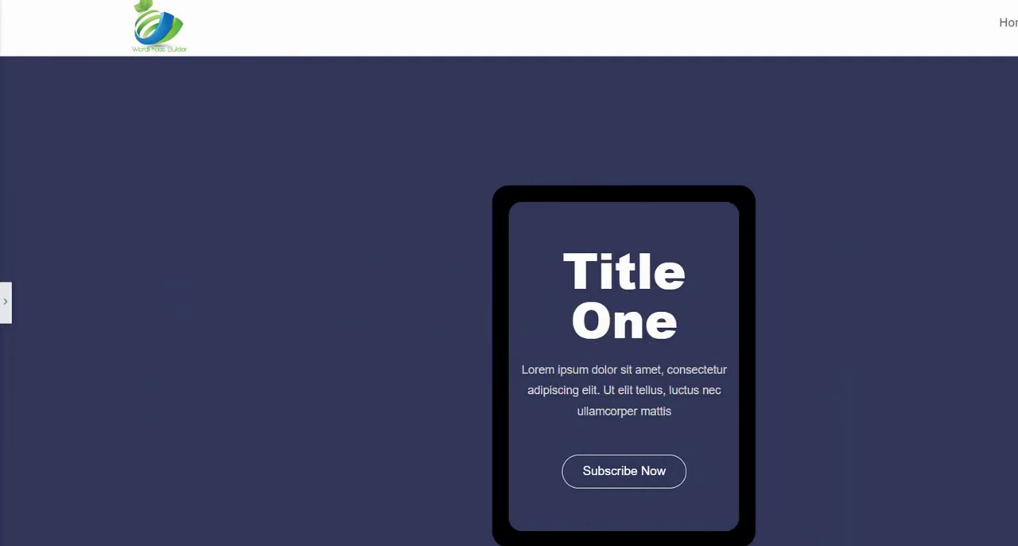
left_click(12, 310)
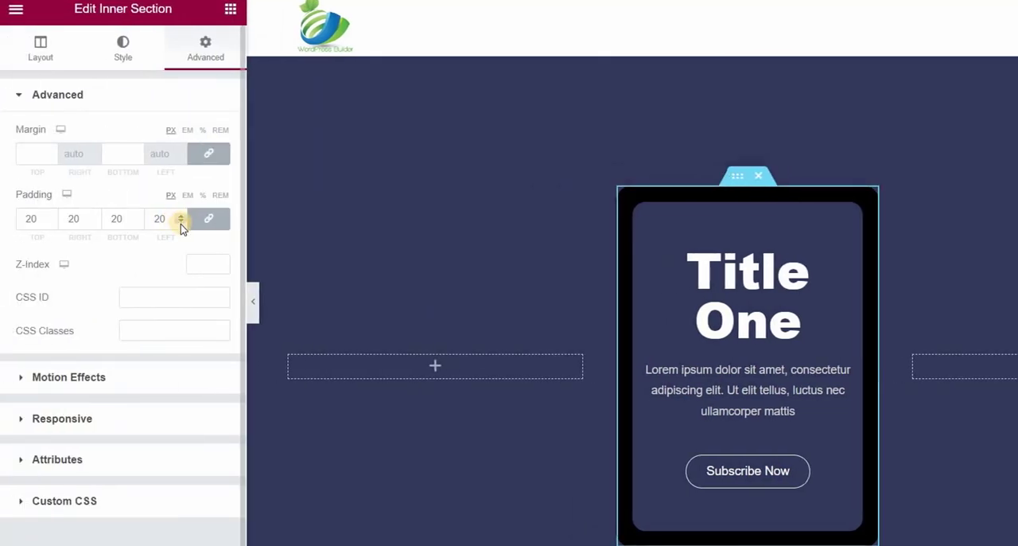
- Set the card's inner section padding to 3 px on all sides and preview the card
double_click(159, 219)
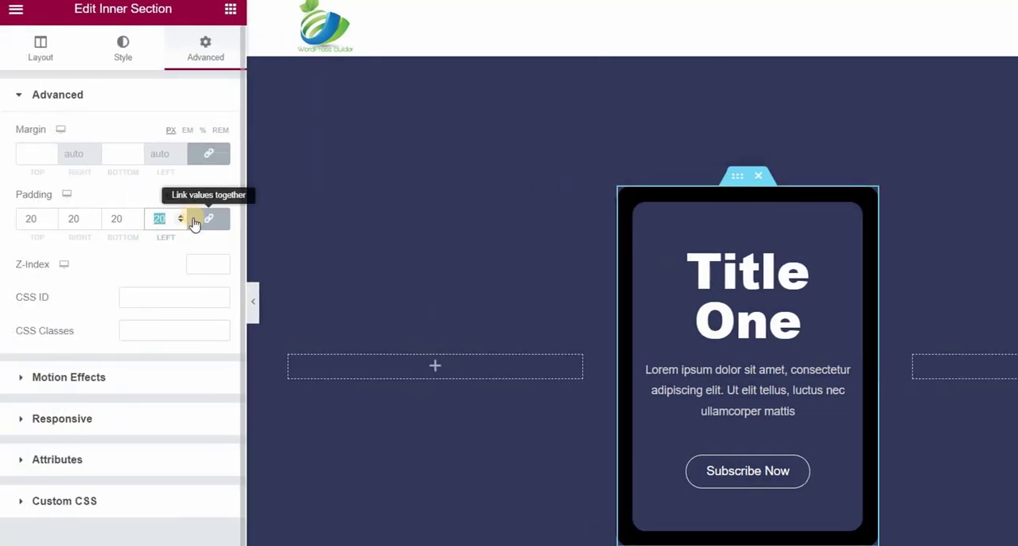
type("3")
left_click(254, 304)
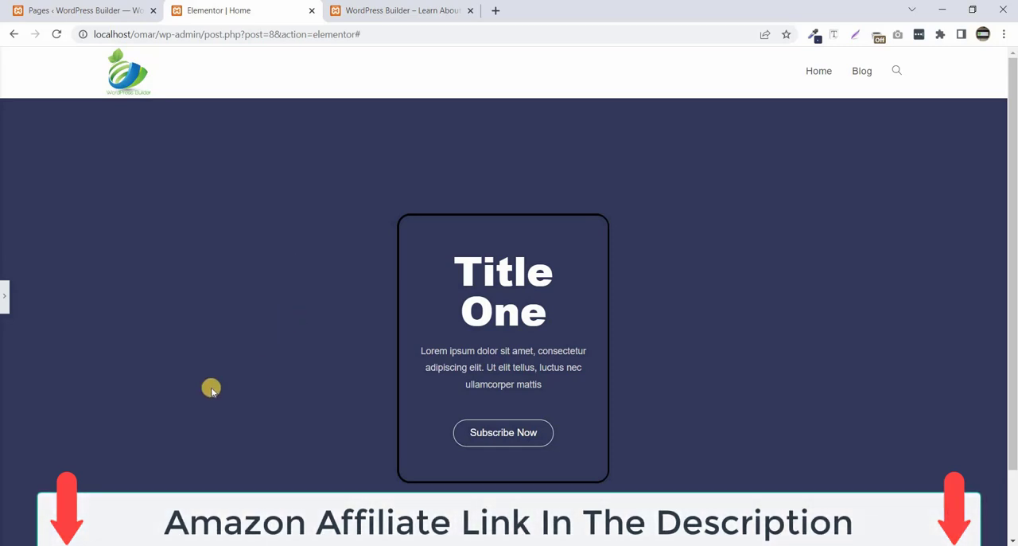
left_click(3, 293)
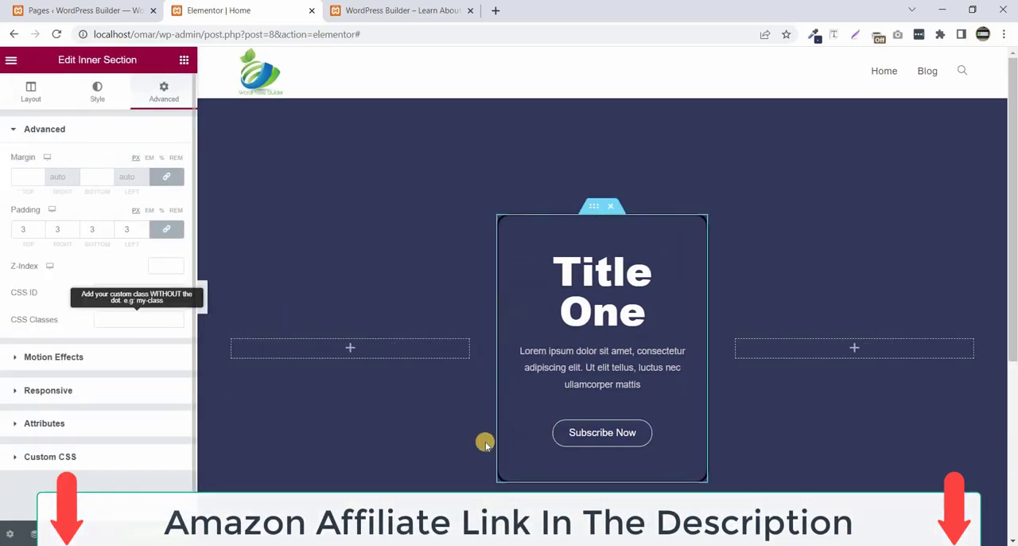
- Copy the entire CSS code from Animated Border.txt in Notepad and switch back to the Elementor editor
left_click(506, 544)
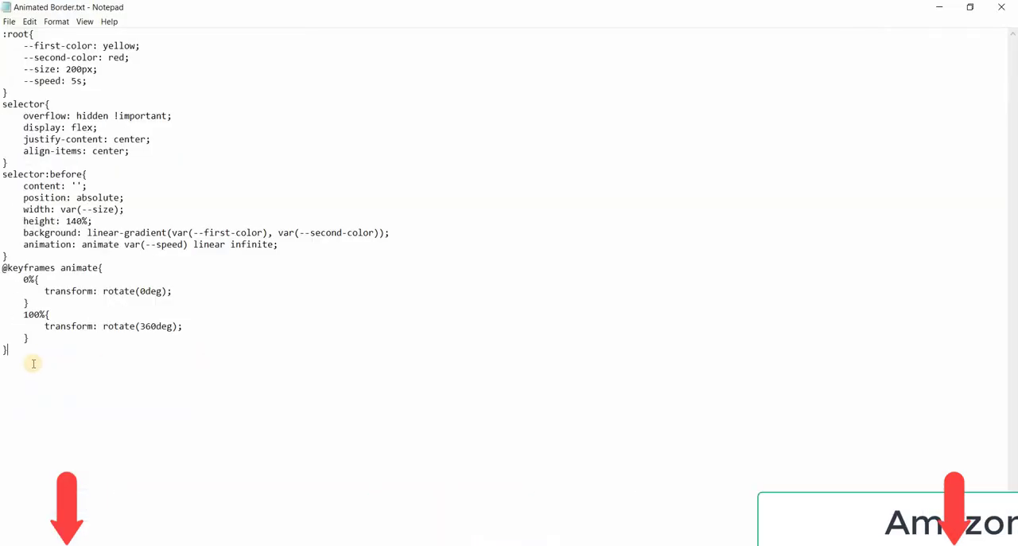
left_click_drag(11, 349, 10, 42)
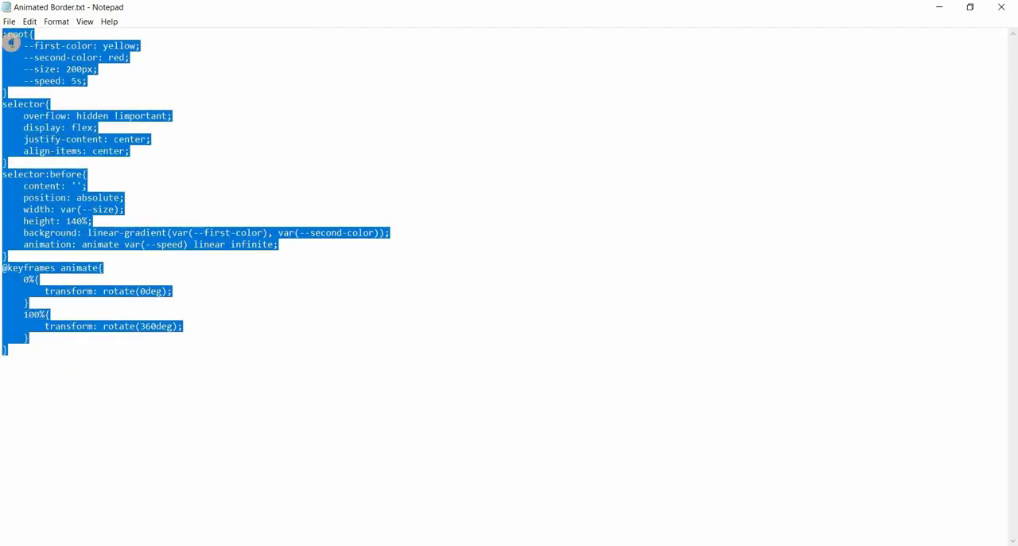
right_click(34, 71)
left_click(36, 80)
key("alt+Tab")
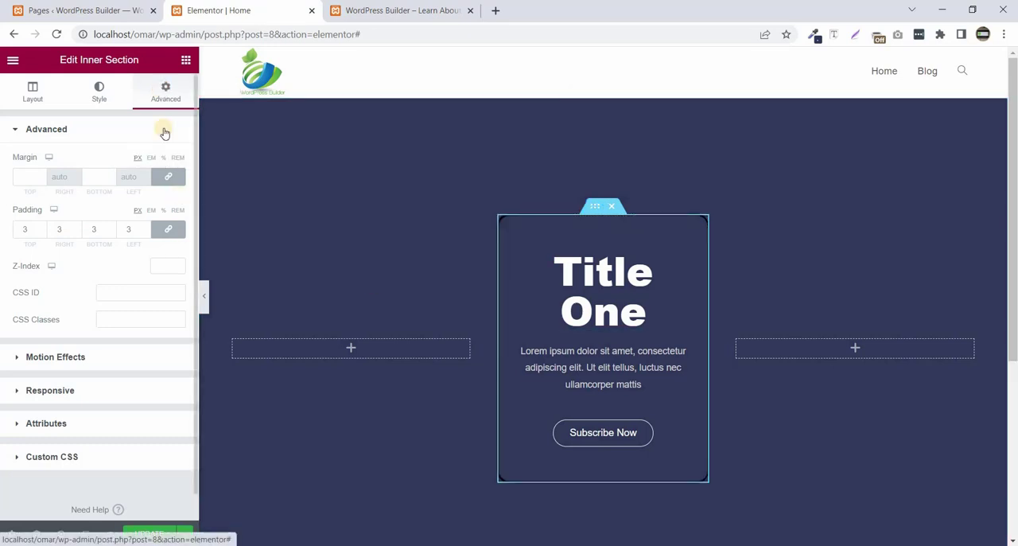
- Paste the copied animated border code into the inner section's custom CSS and preview the card
left_click(89, 459)
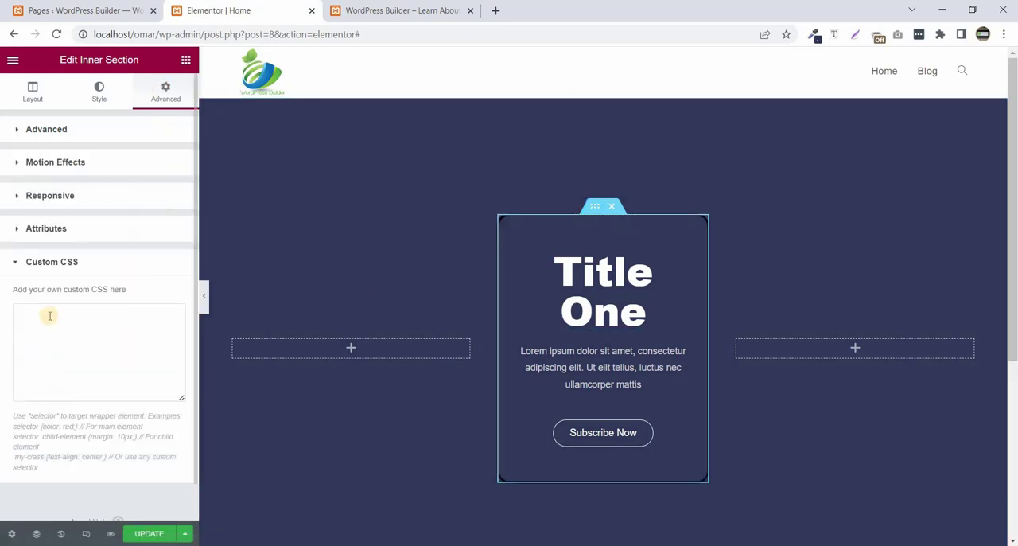
right_click(48, 315)
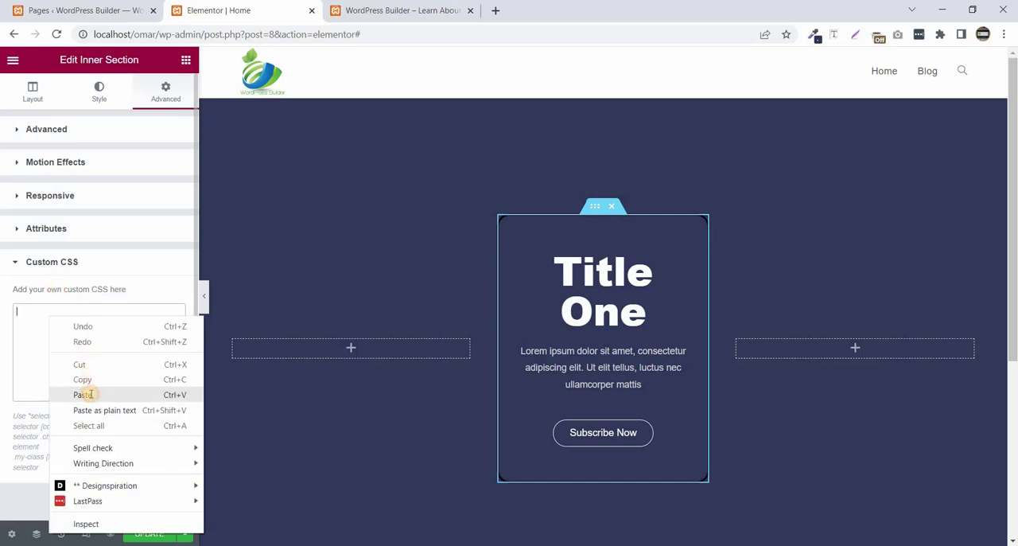
left_click(86, 391)
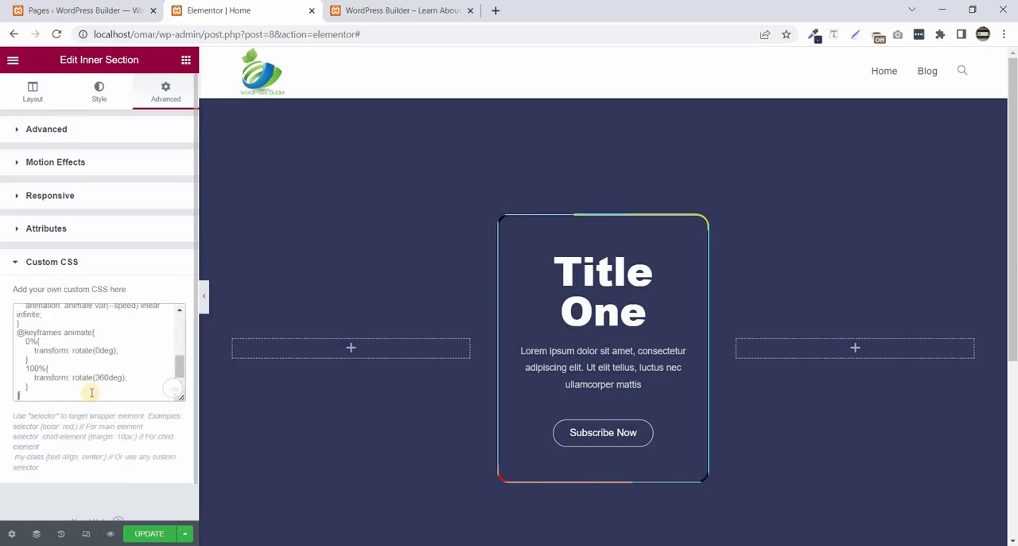
left_click(203, 294)
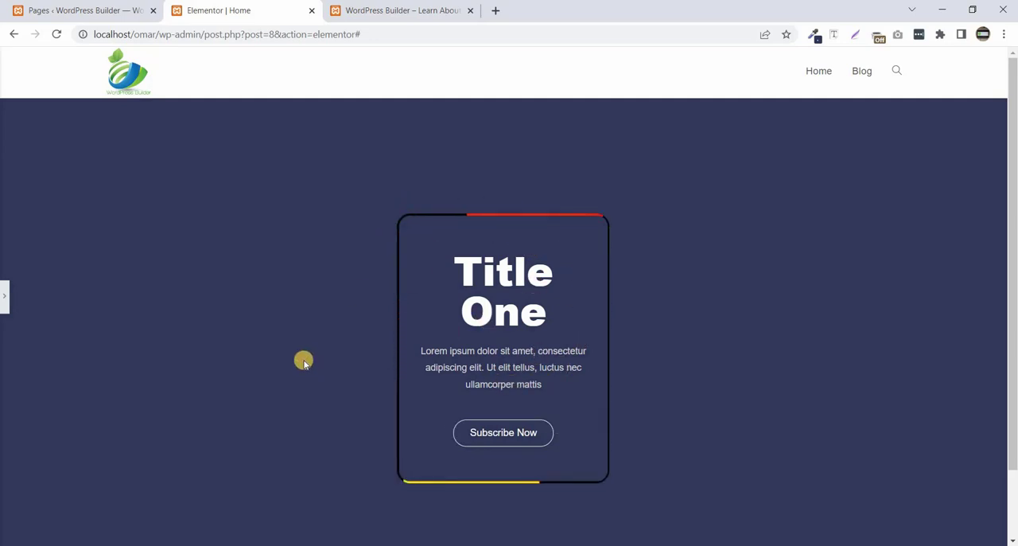
left_click(4, 302)
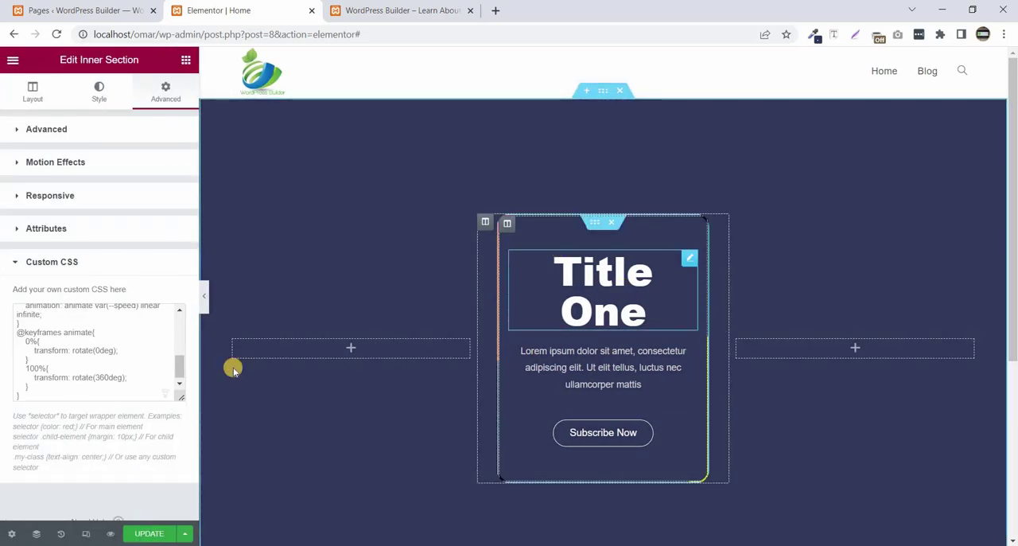
left_click(203, 295)
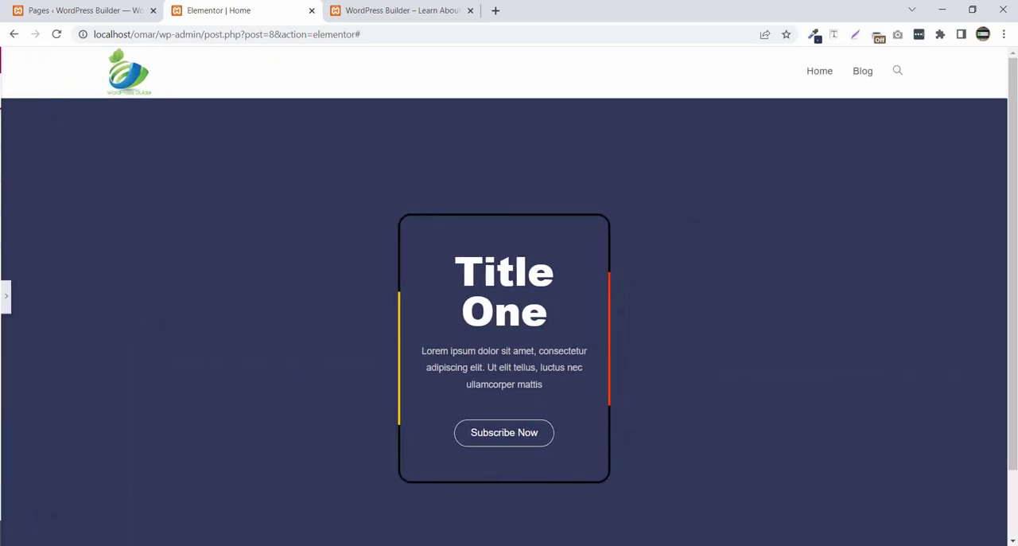
left_click(5, 299)
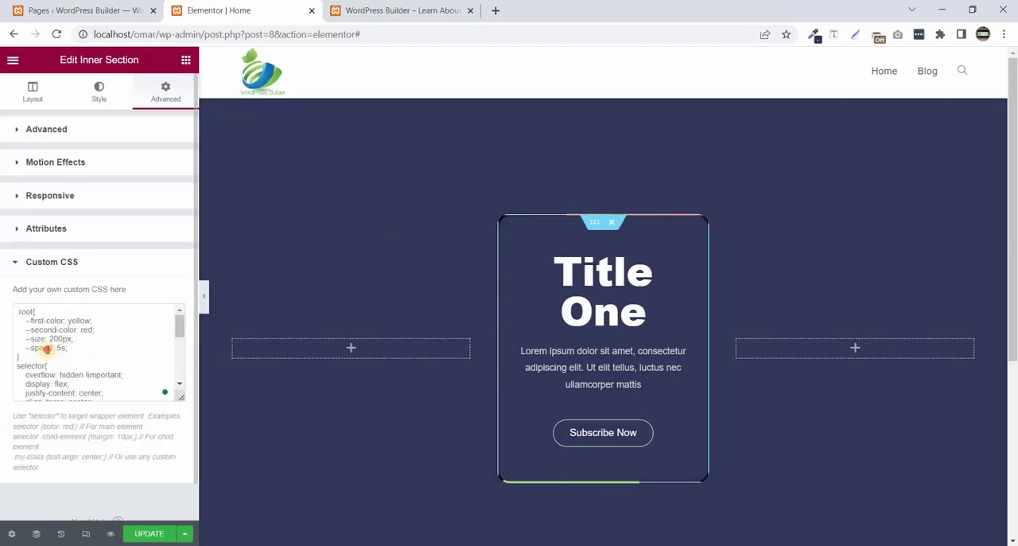
- Try a --speed value of 2s in the inner section's custom CSS and preview the border animation
double_click(62, 347)
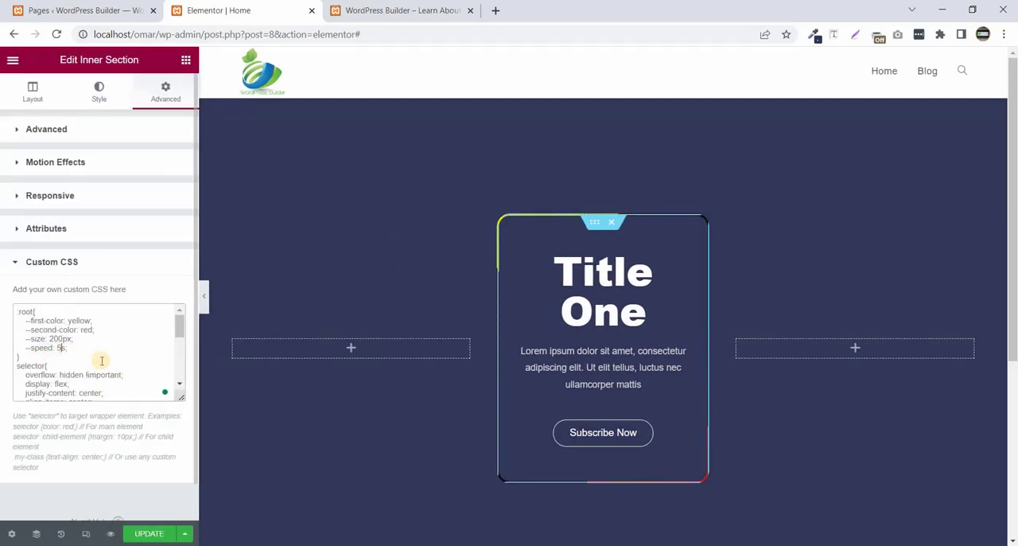
key("BackSpace")
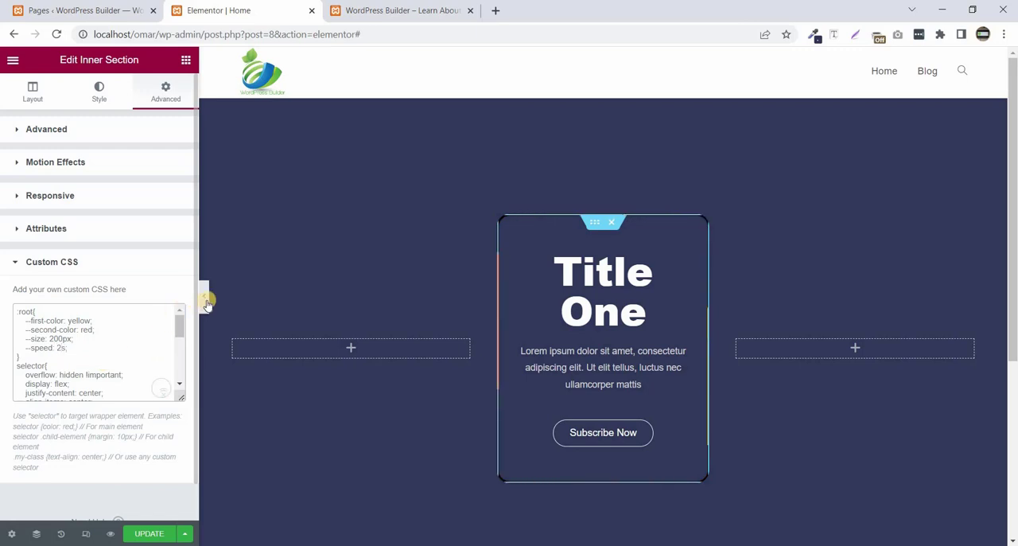
key("ctrl+p")
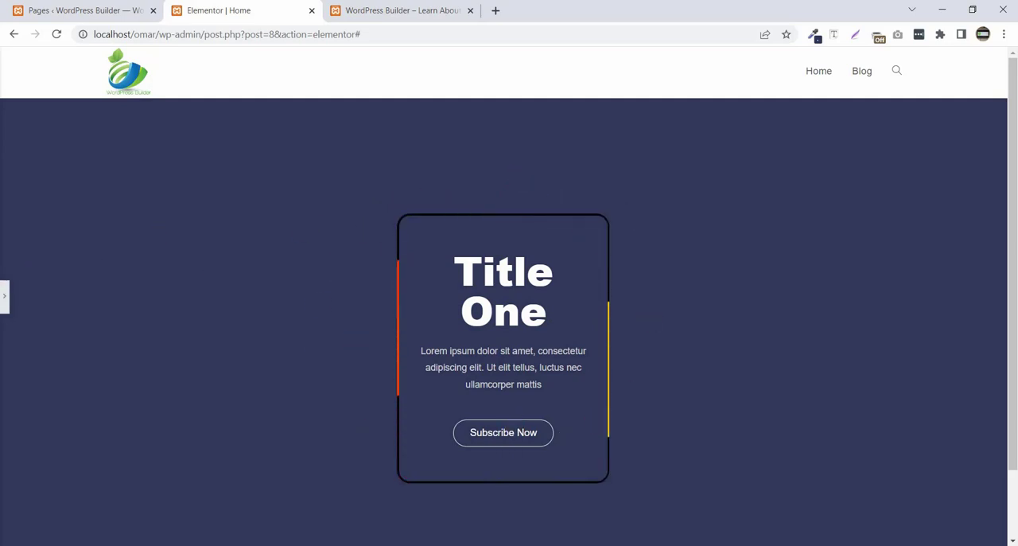
left_click(4, 296)
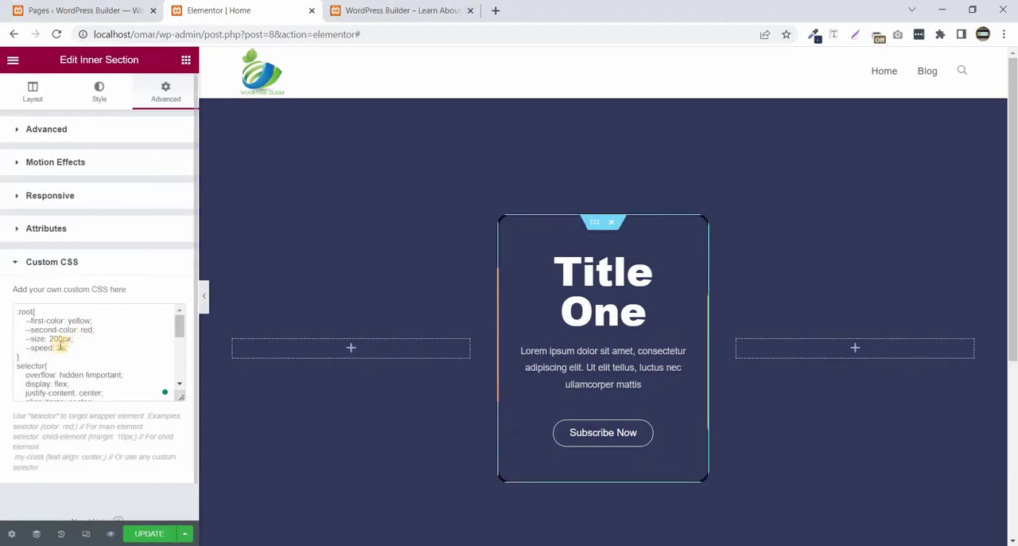
- Set --speed to 5s in the inner section's custom CSS and preview the border animation
double_click(64, 347)
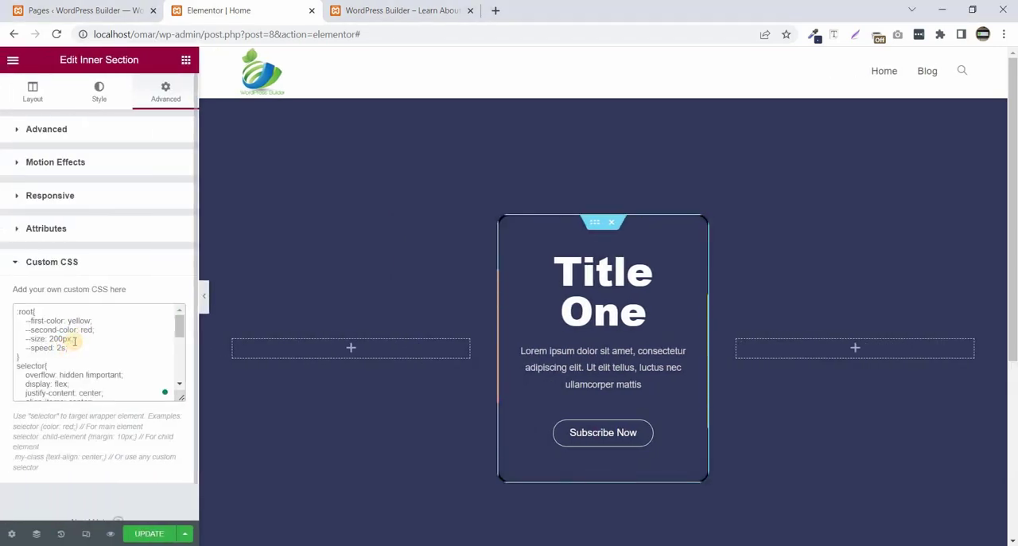
key("Delete")
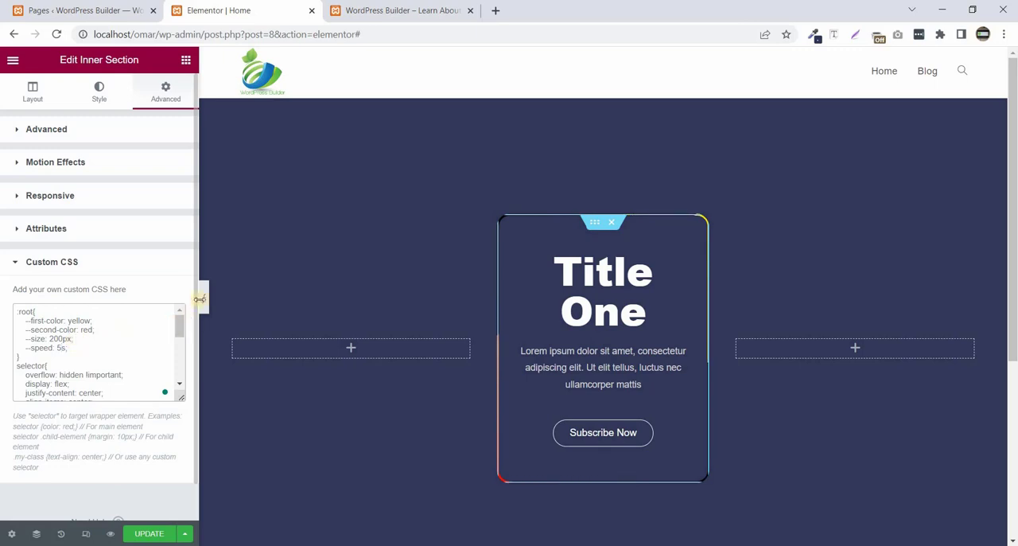
left_click(205, 295)
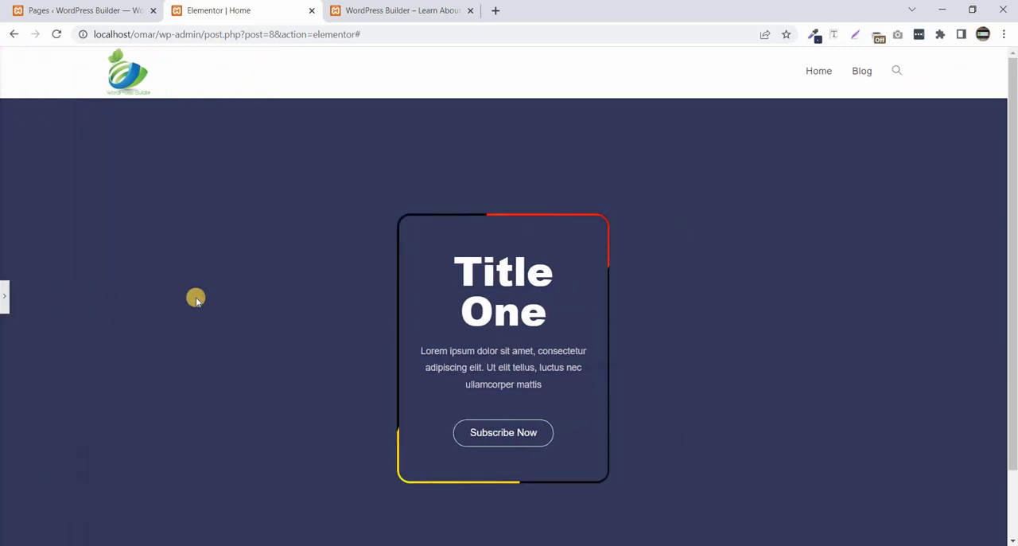
left_click(6, 296)
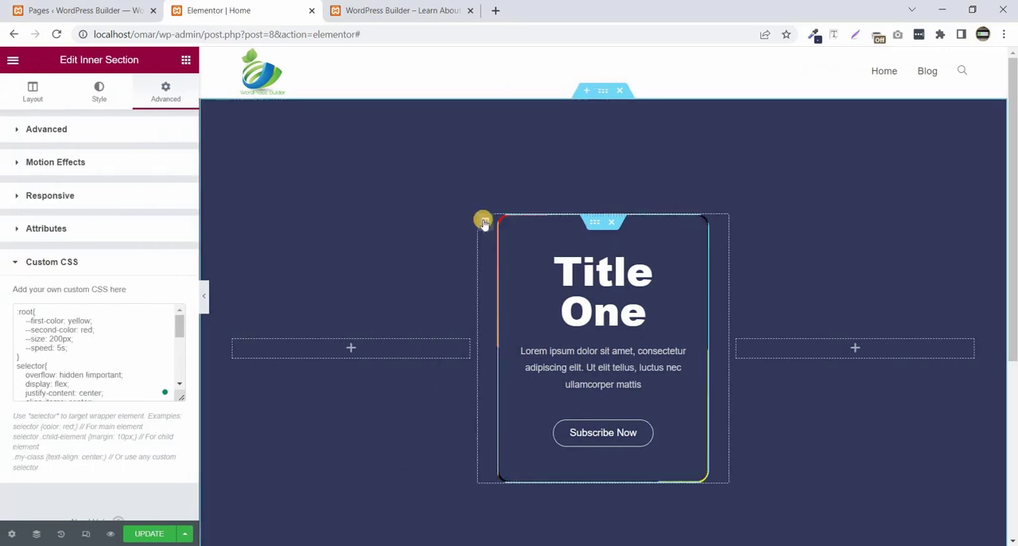
- Duplicate the column holding the finished card twice to make three cards
right_click(484, 222)
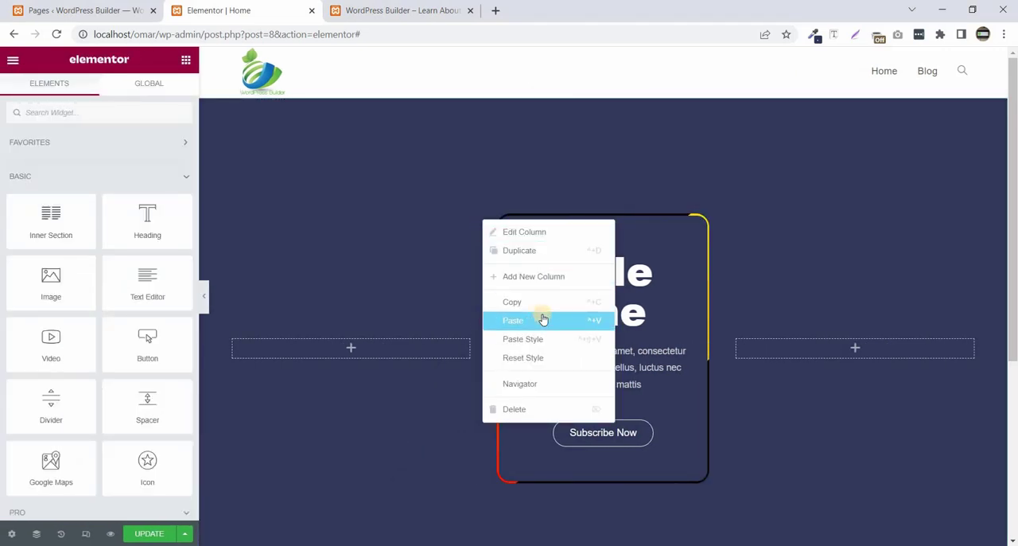
left_click(535, 251)
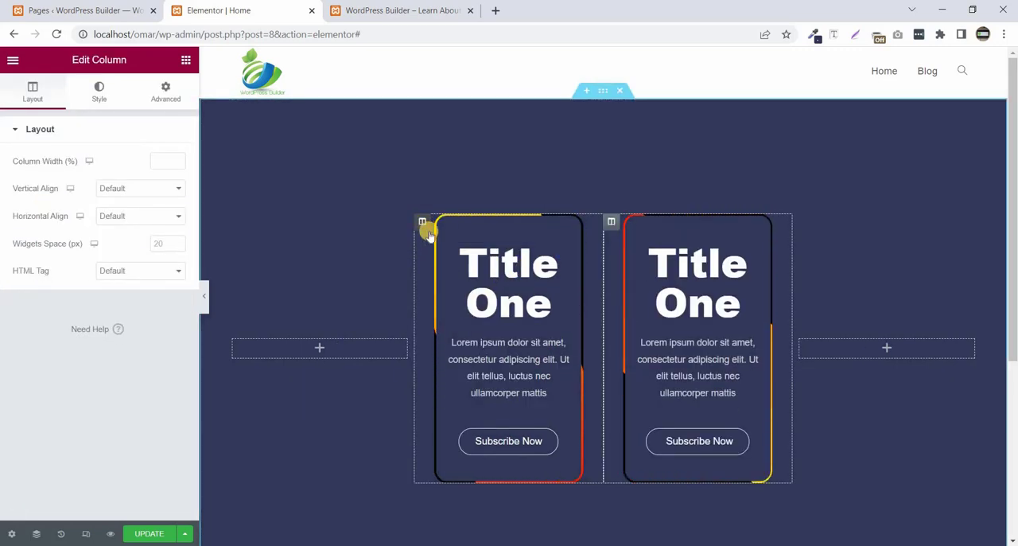
right_click(419, 222)
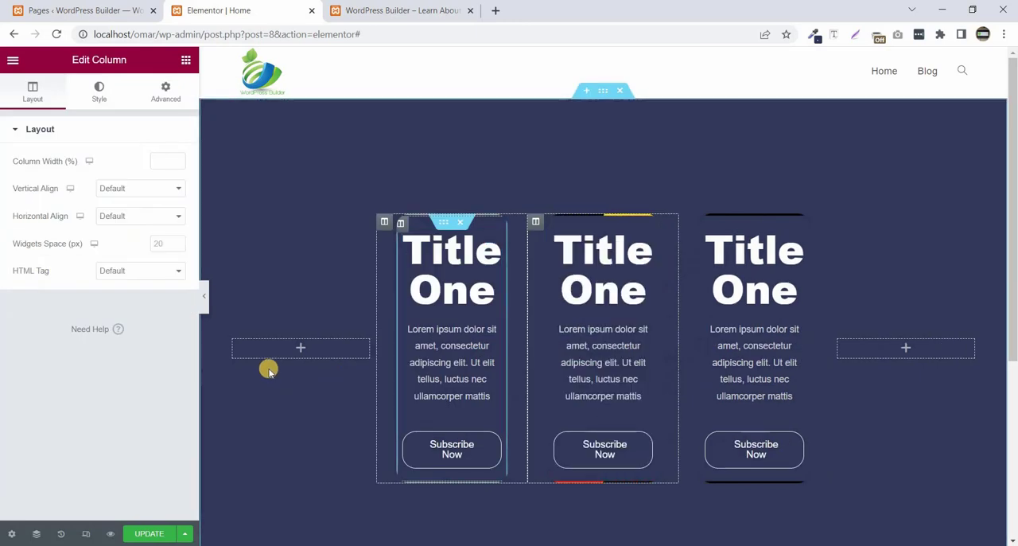
- Delete the two empty columns on either side of the three cards
right_click(237, 399)
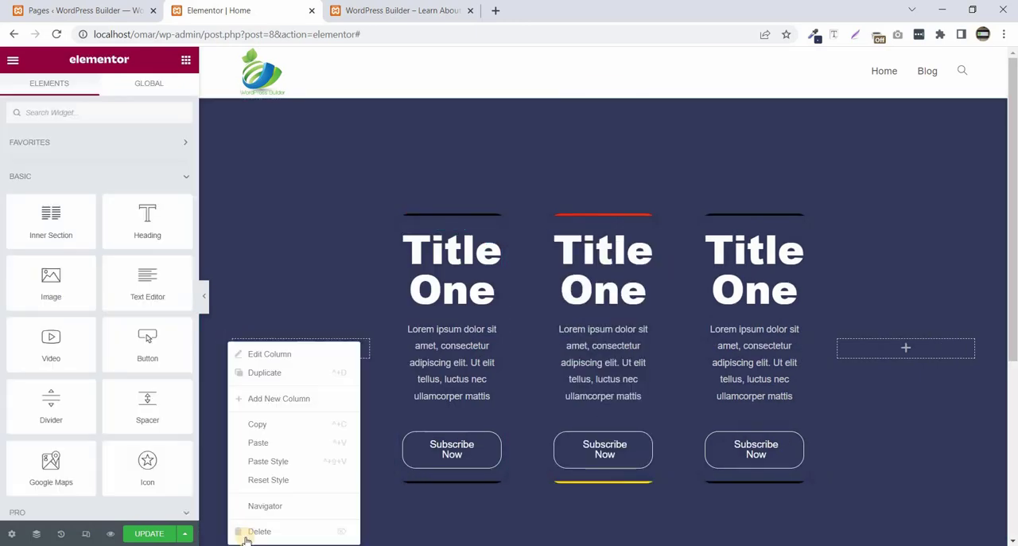
left_click(248, 529)
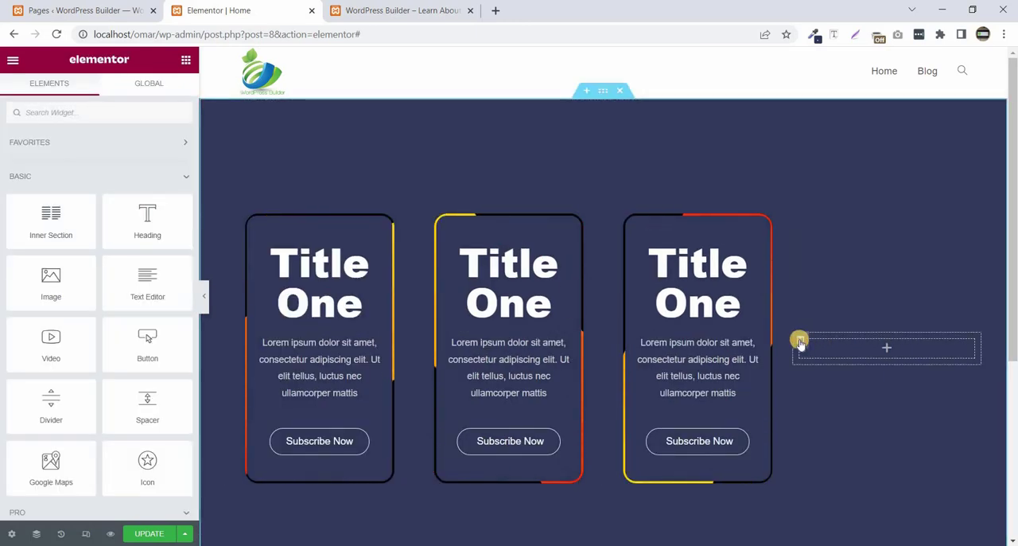
right_click(825, 467)
left_click(833, 529)
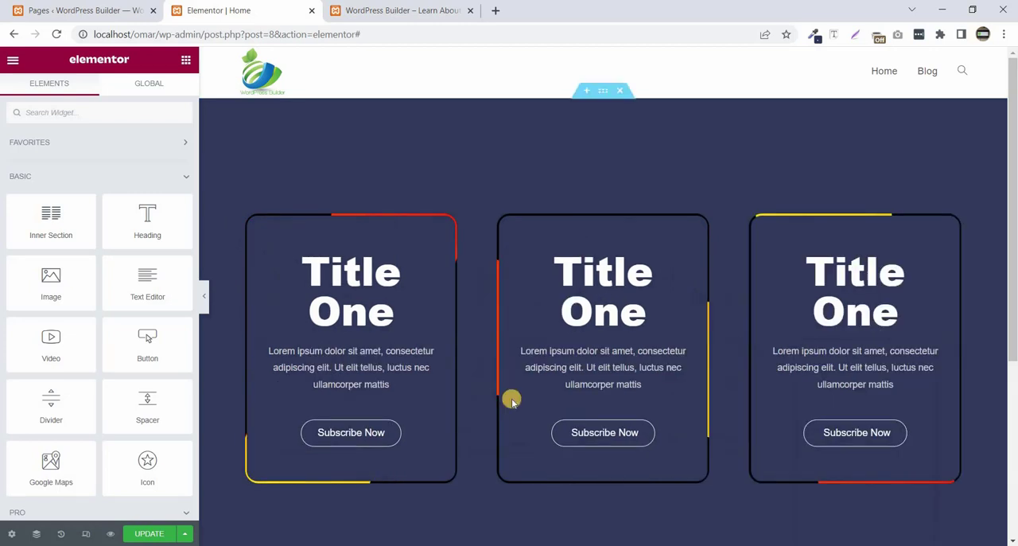
- Open the middle card's heading for editing and select the word "One" in its title
left_click(606, 306)
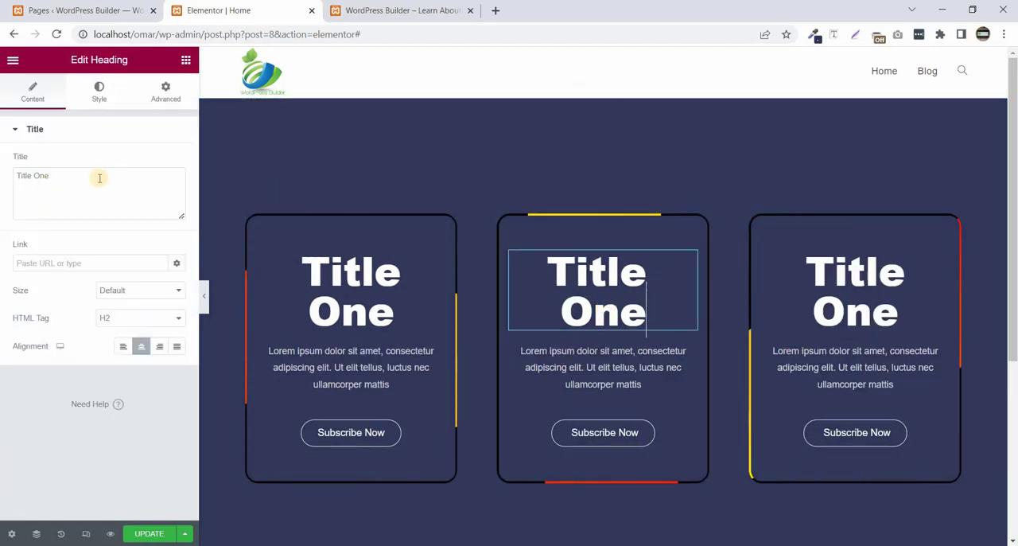
double_click(40, 175)
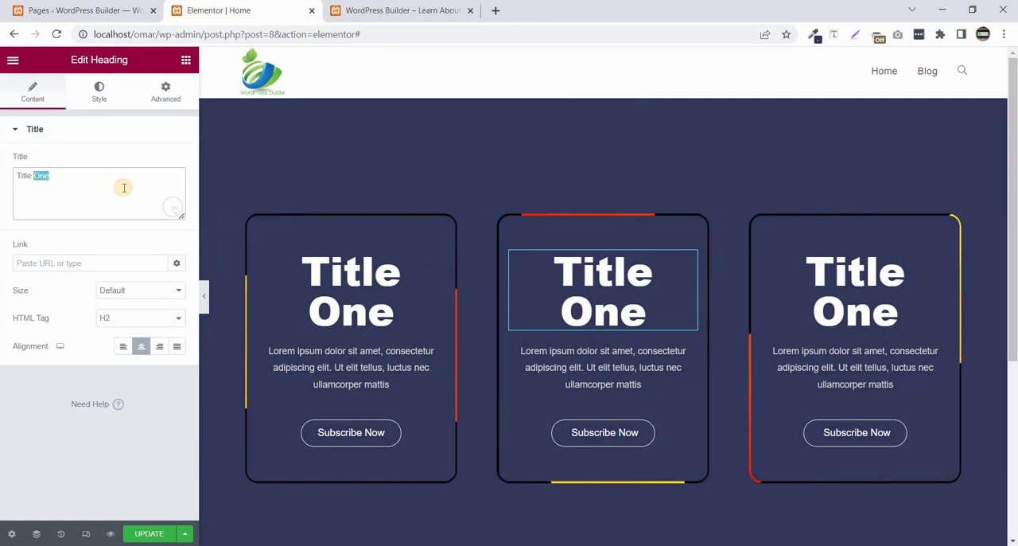